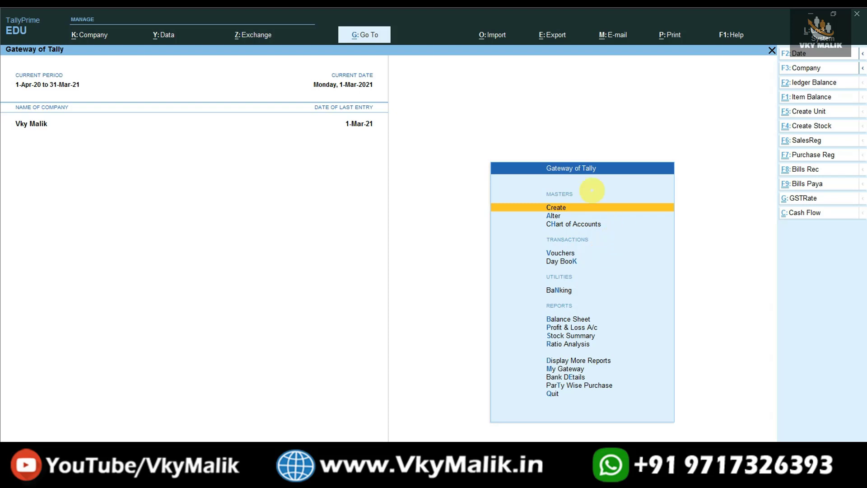
# From Gateway of Tally, open the list of existing ledgers for alteration
pyautogui.click(580, 206)
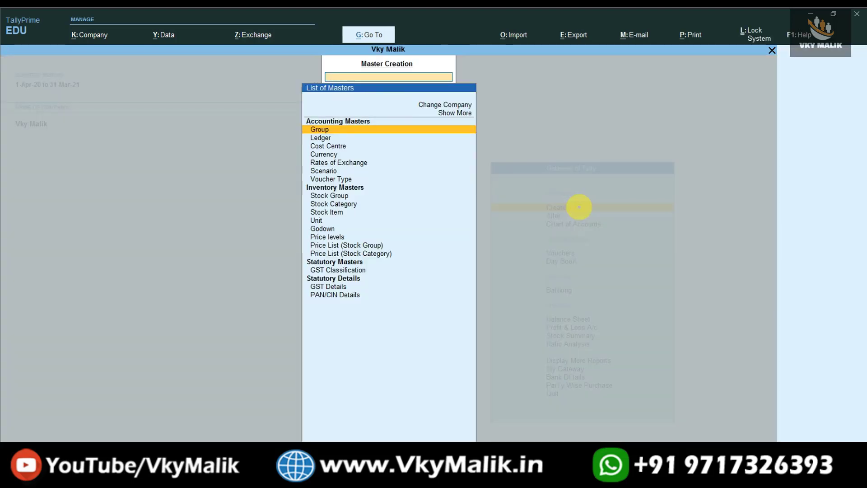
pyautogui.press('Escape')
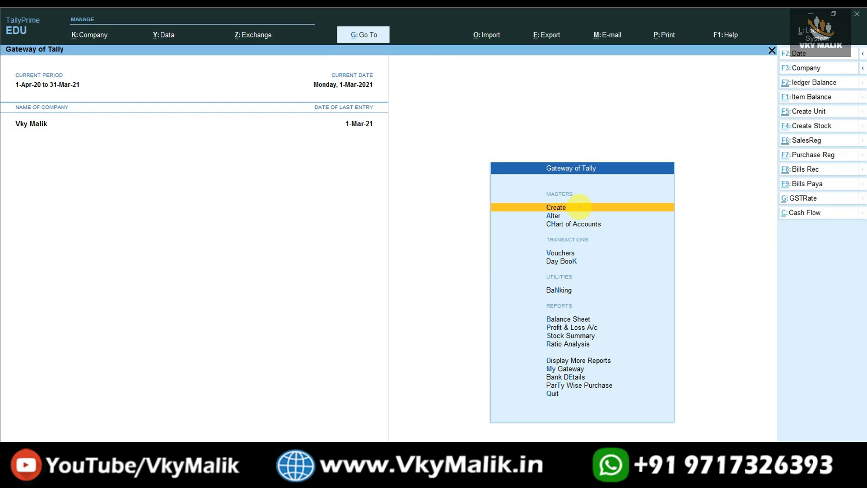
pyautogui.press('Down')
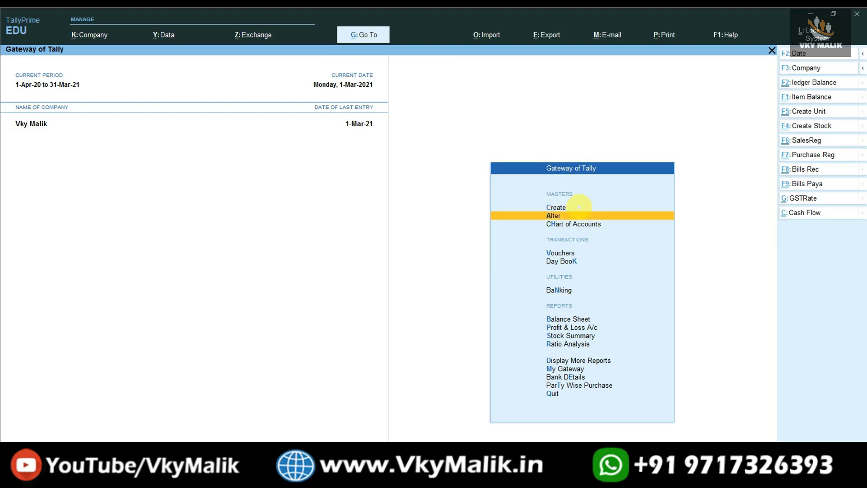
pyautogui.press('Return')
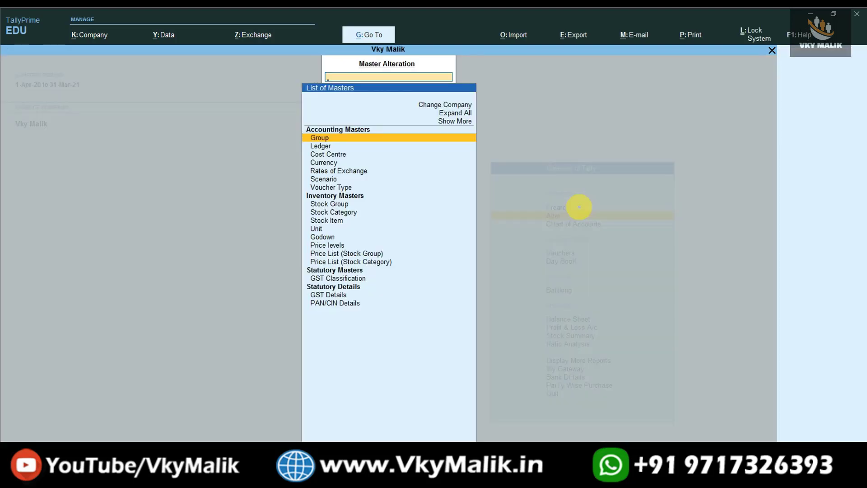
pyautogui.press('Down')
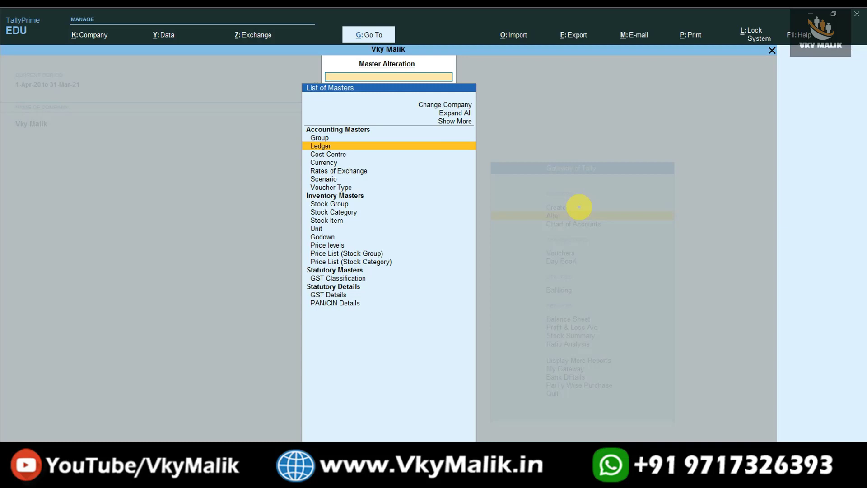
pyautogui.press('Return')
# Filter the ledger list with 'Hd' and open HDFC Bank for alteration
pyautogui.press('Down')
pyautogui.press('Down')
pyautogui.press('Down')
pyautogui.press('Down')
pyautogui.press('Down')
pyautogui.press('Down')
pyautogui.press('Down')
pyautogui.press('Down')
pyautogui.press('Down')
pyautogui.press('Down')
pyautogui.press('Down')
pyautogui.press('Down')
pyautogui.press('Down')
pyautogui.press('Down')
pyautogui.press('Down')
pyautogui.press('Down')
pyautogui.press('Down')
pyautogui.press('Down')
pyautogui.press('Down')
pyautogui.press('Down')
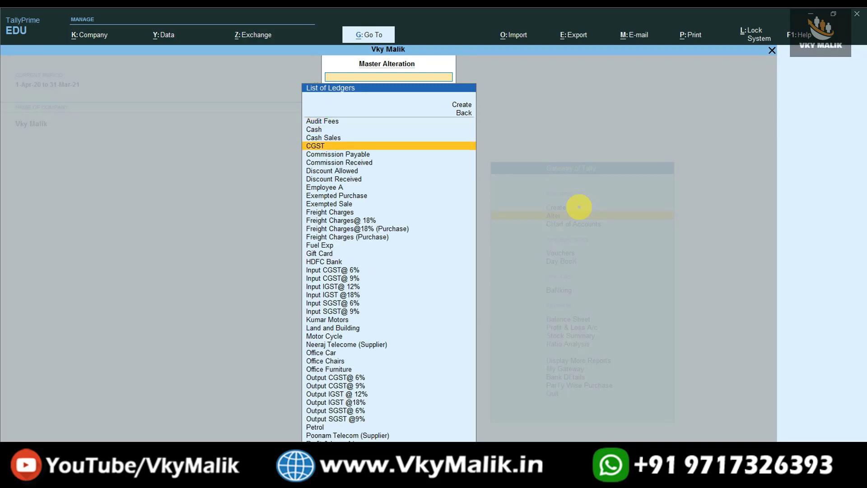
pyautogui.press('Down')
pyautogui.press('Down')
pyautogui.press('Down')
pyautogui.press('Up')
pyautogui.press('Up')
pyautogui.press('Up')
pyautogui.press('Up')
pyautogui.press('Up')
pyautogui.press('Up')
pyautogui.press('Up')
pyautogui.press('Up')
pyautogui.press('Up')
pyautogui.press('Up')
pyautogui.press('Up')
pyautogui.press('Up')
pyautogui.press('Up')
pyautogui.press('Up')
pyautogui.press('Up')
pyautogui.press('Up')
pyautogui.press('Up')
pyautogui.press('Up')
pyautogui.press('Up')
pyautogui.press('Up')
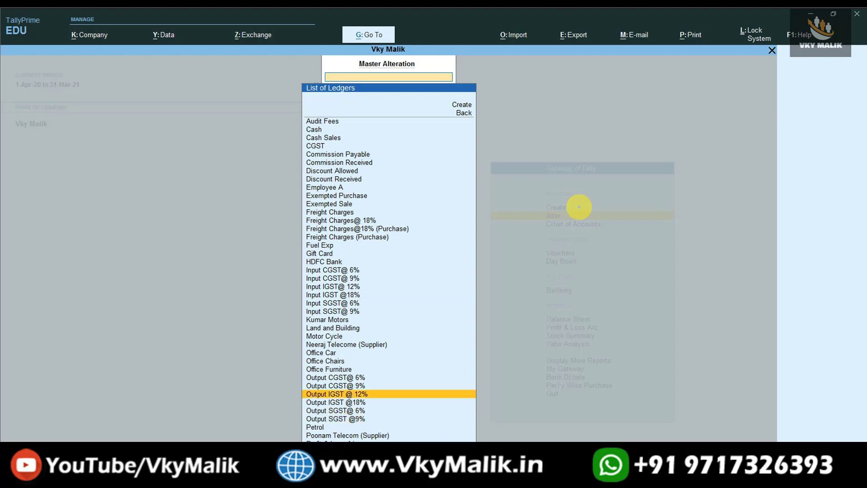
pyautogui.press('Up')
pyautogui.press('Up')
pyautogui.press('Up')
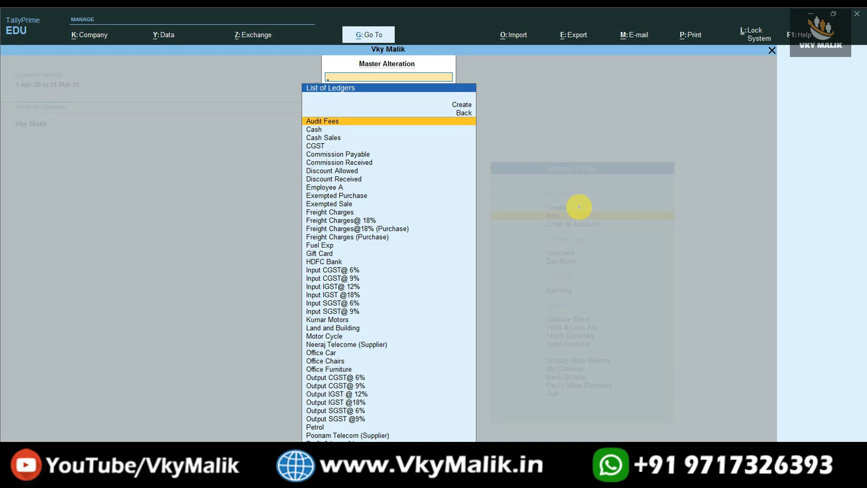
pyautogui.write('Hd')
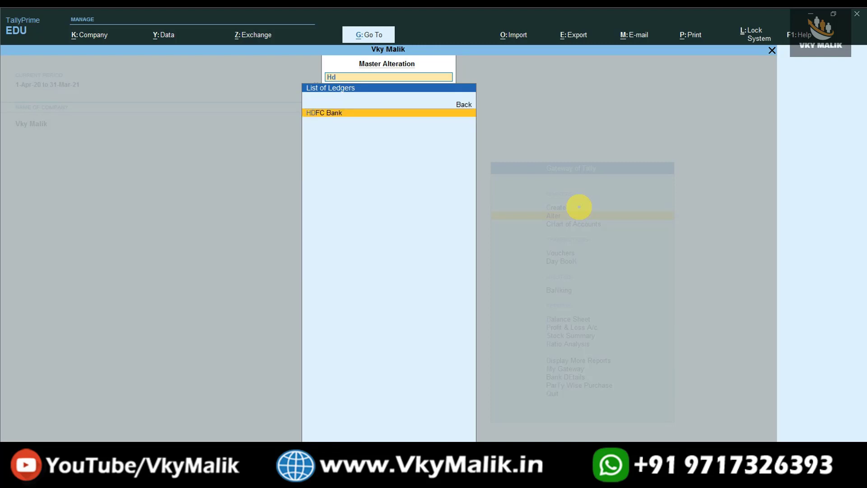
pyautogui.press('Return')
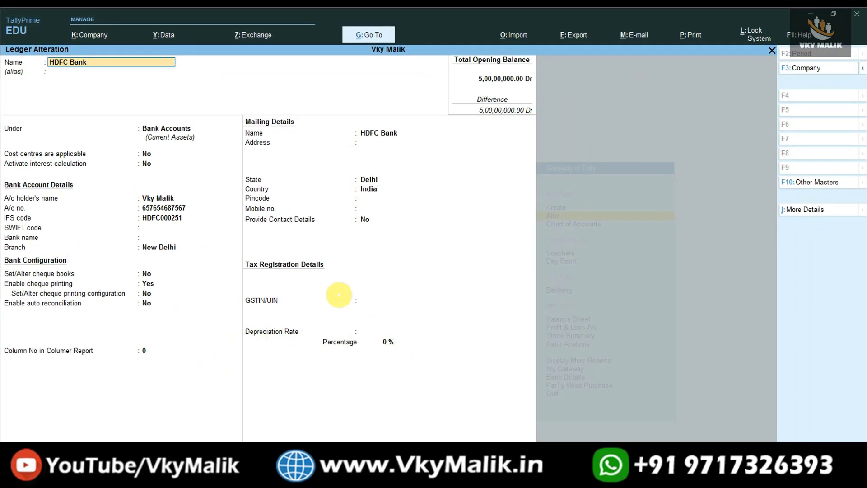
# Review HDFC Bank's bank account and mailing details, then return to the ledger list
pyautogui.click(324, 302)
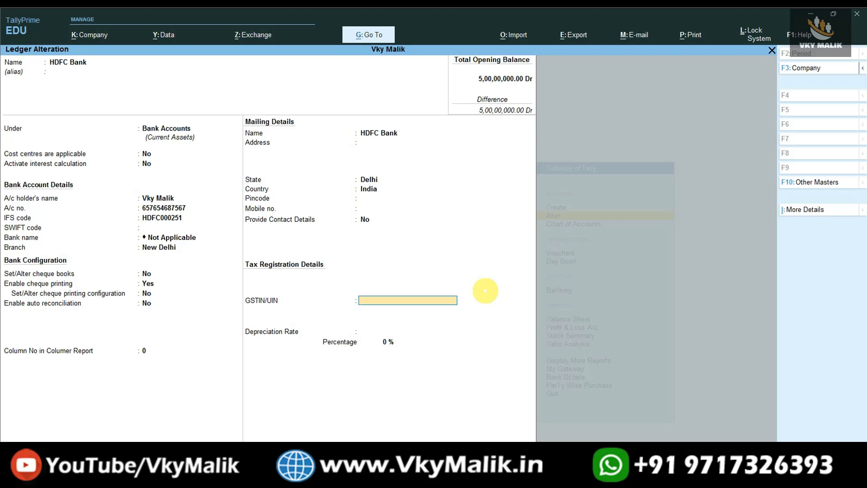
pyautogui.press('Escape')
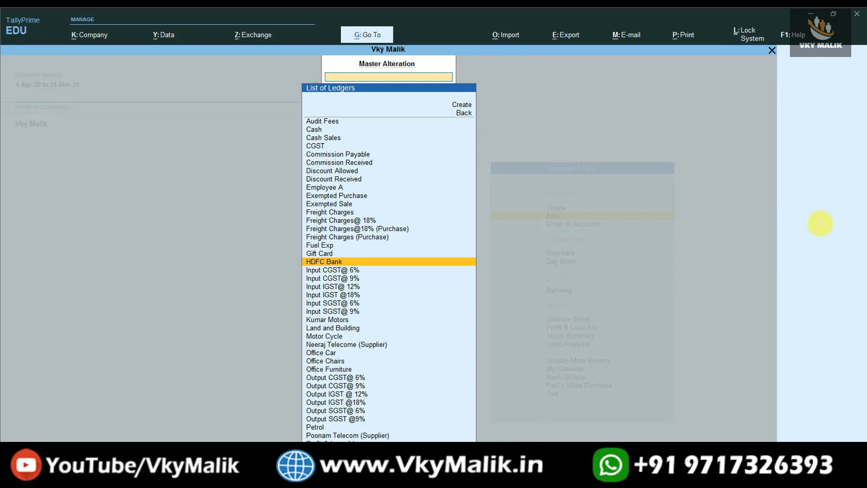
# Filter ledgers with 'Sup', open Neeraj Telecome (Supplier) and reach its Provide bank details field
pyautogui.write('Sup')
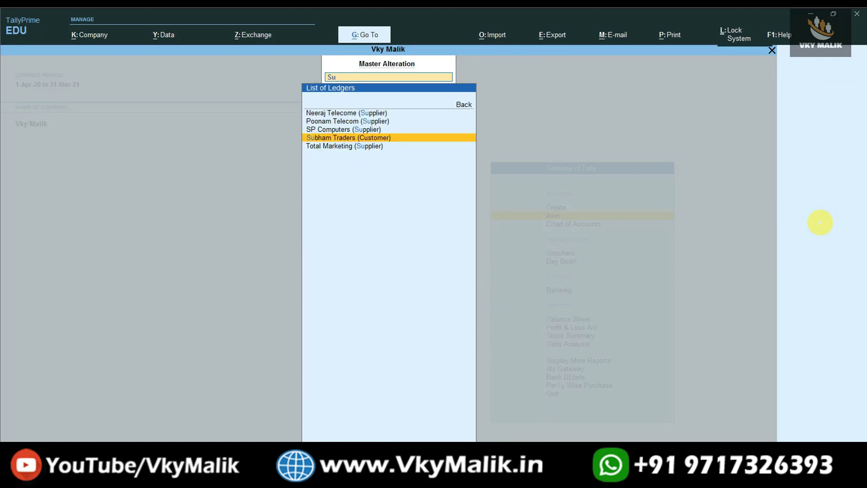
pyautogui.press('Down')
pyautogui.press('Down')
pyautogui.press('Down')
pyautogui.press('Down')
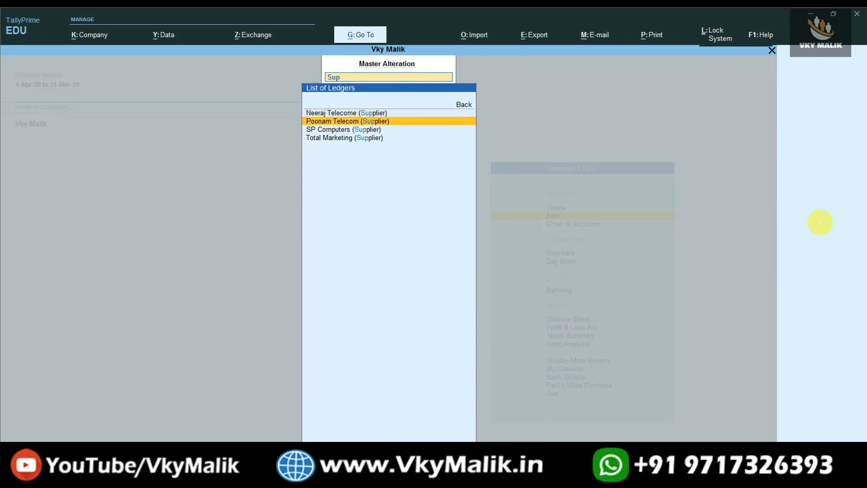
pyautogui.press('Up')
pyautogui.press('Up')
pyautogui.press('Up')
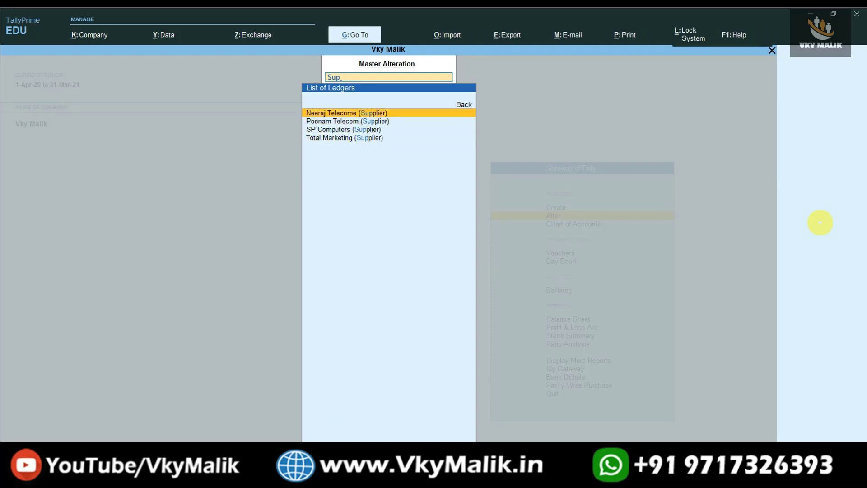
pyautogui.press('Return')
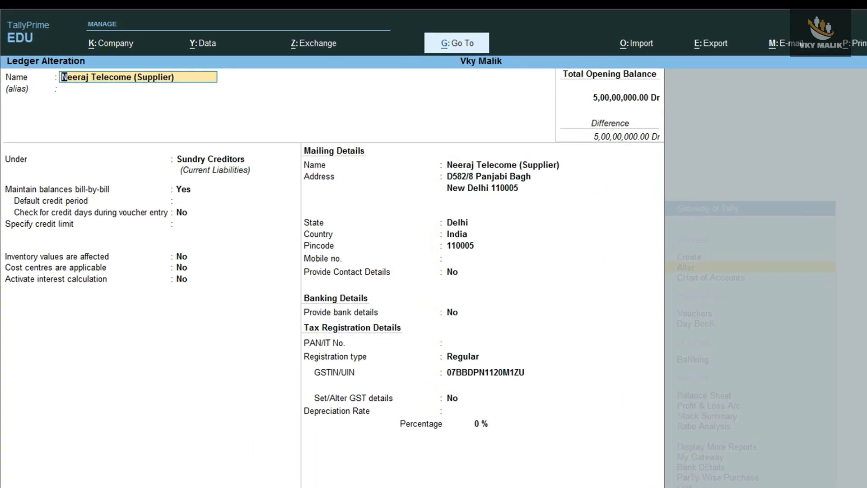
pyautogui.press('Return')
pyautogui.press('Return')
pyautogui.press('Return')
pyautogui.press('Return')
pyautogui.press('Return')
pyautogui.press('Return')
pyautogui.press('Return')
pyautogui.press('Return')
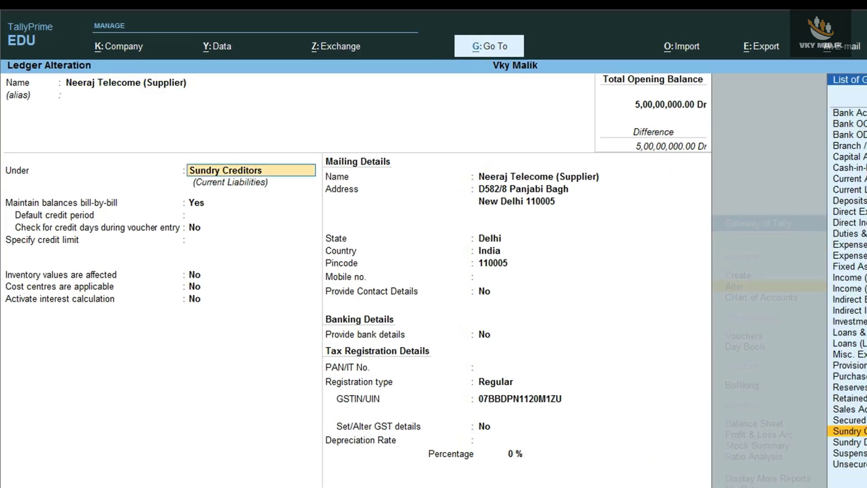
pyautogui.press('Return')
pyautogui.press('Return')
pyautogui.press('Return')
pyautogui.press('Return')
pyautogui.press('Return')
pyautogui.press('Return')
pyautogui.press('Return')
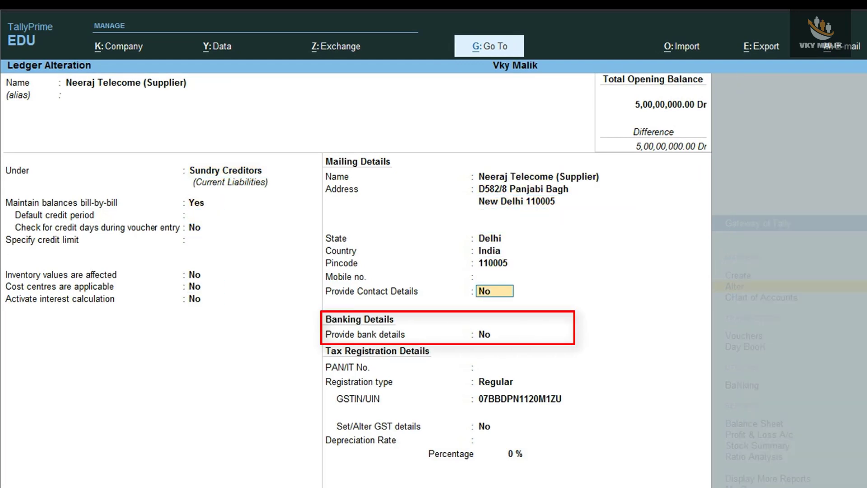
pyautogui.press('Return')
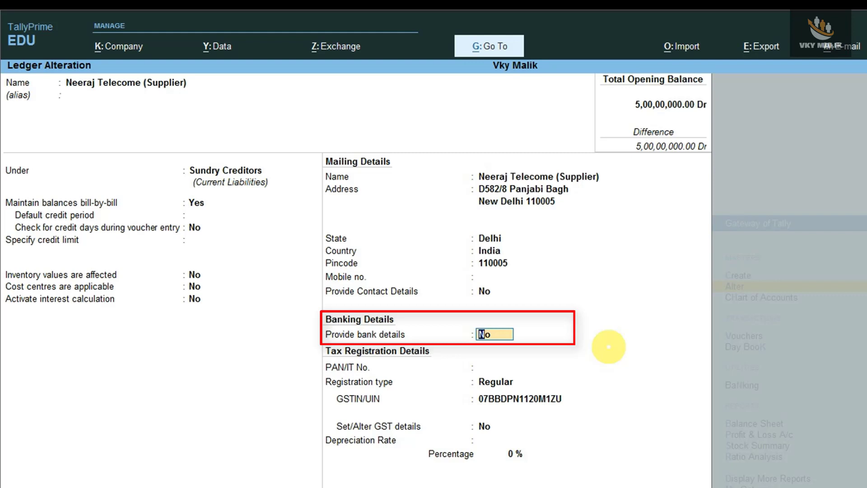
# Turn on bank details for Neeraj Telecome and choose e-Fund Transfer as the transaction type
pyautogui.write('y')
pyautogui.press('Return')
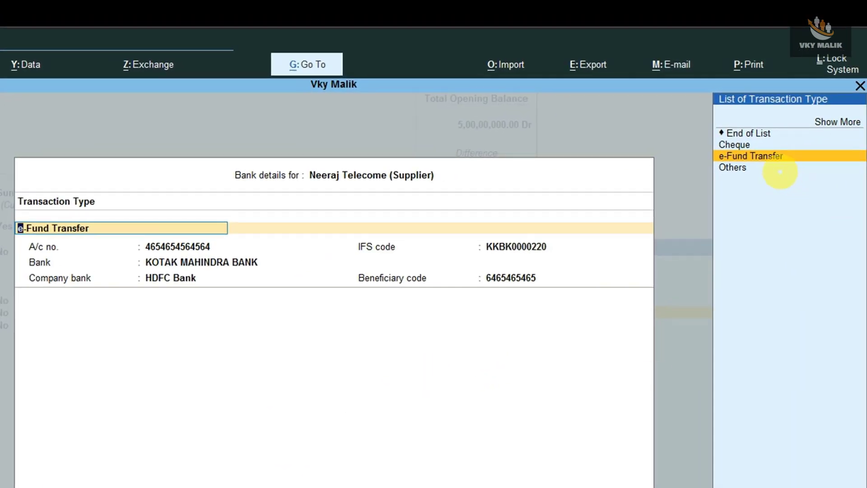
pyautogui.press('Up')
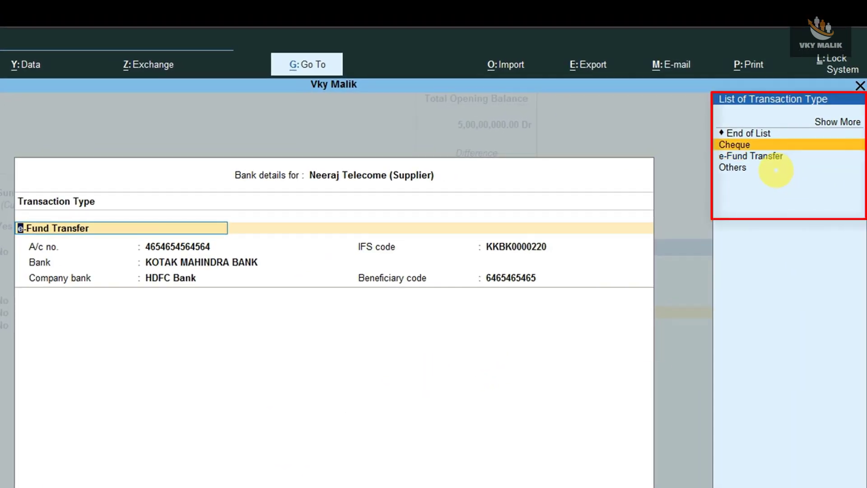
pyautogui.press('Down')
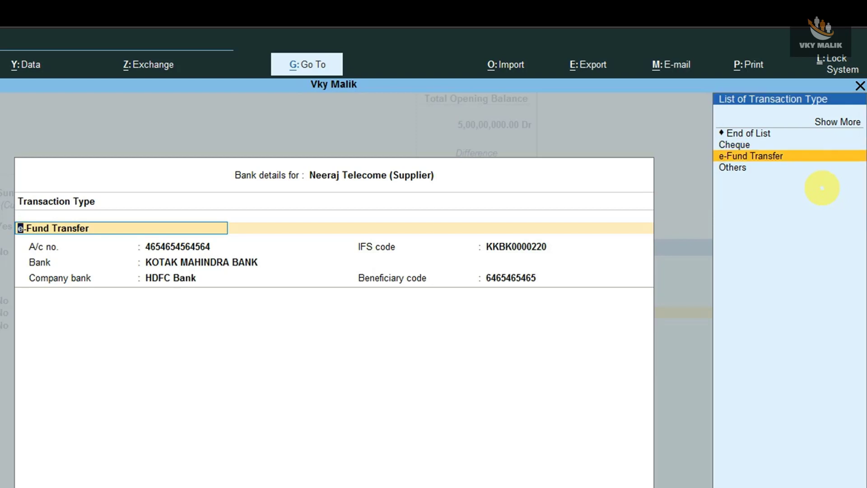
pyautogui.press('Down')
pyautogui.press('Up')
pyautogui.press('Return')
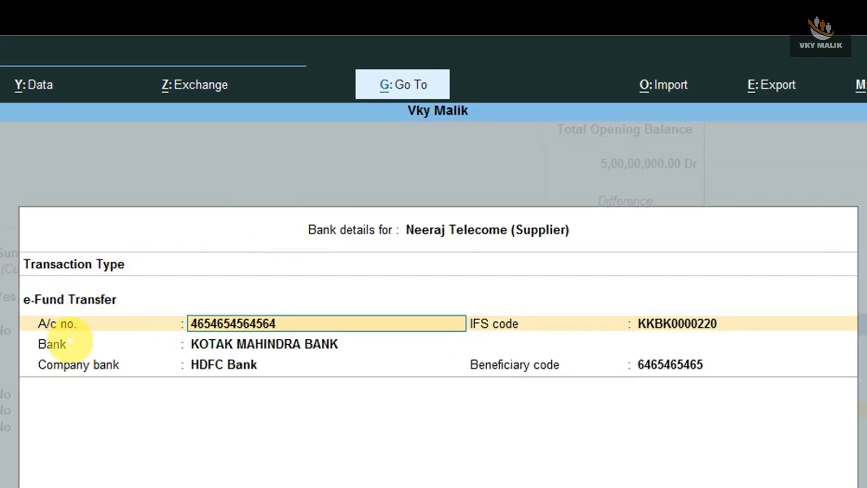
# Accept the account number, IFS code, Kotak Mahindra Bank, HDFC Bank company bank, and save the ledger
pyautogui.press('Return')
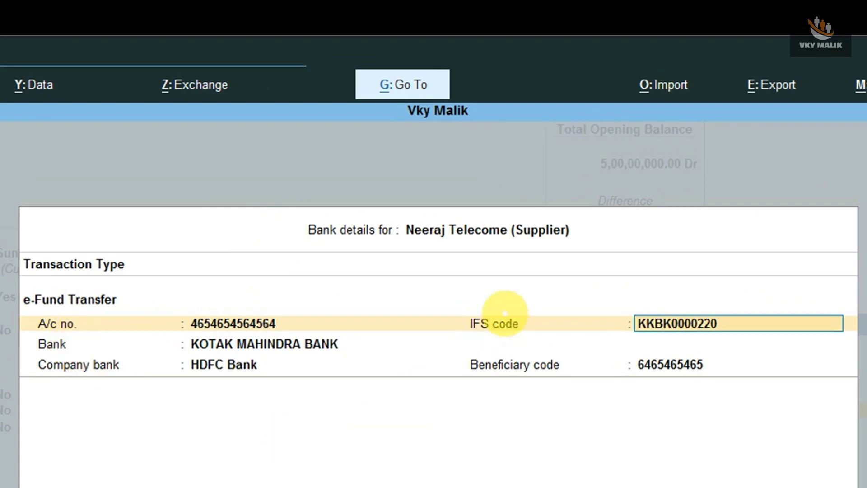
pyautogui.press('Return')
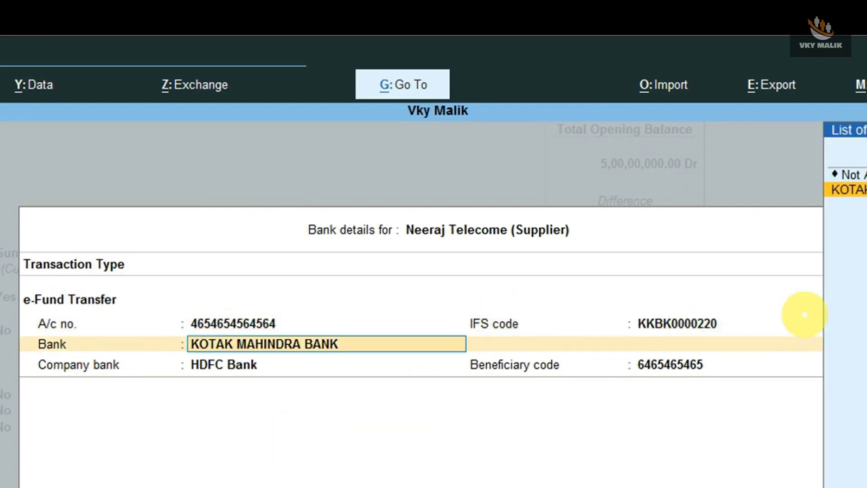
pyautogui.press('Return')
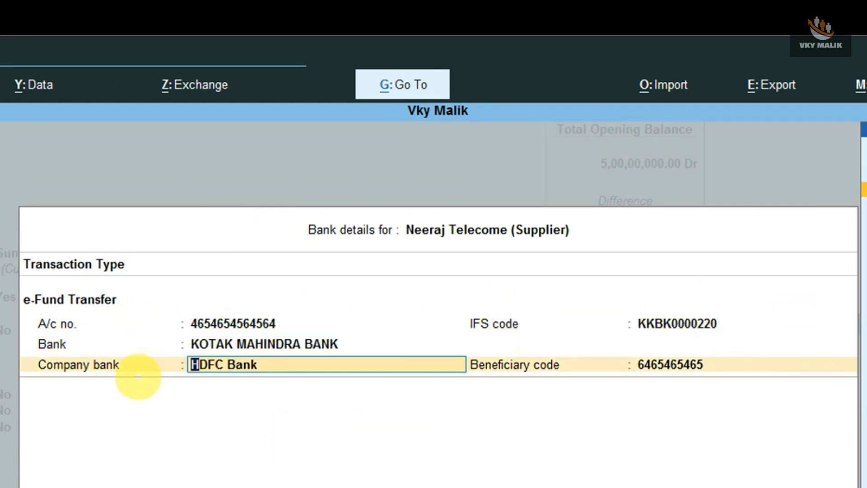
pyautogui.press('Return')
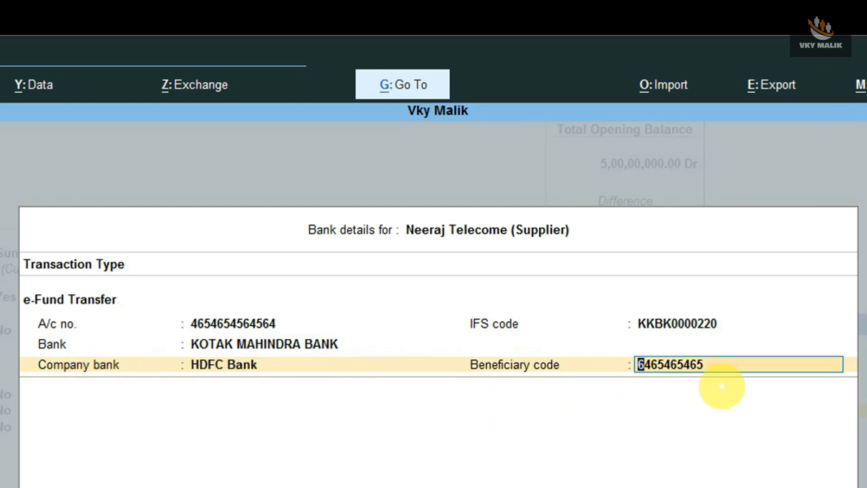
pyautogui.press('Return')
pyautogui.press('Return')
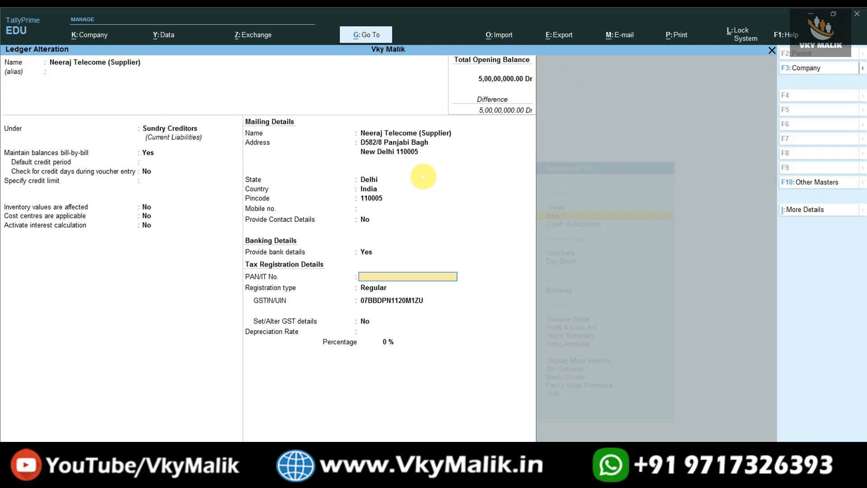
pyautogui.hotkey('ctrl', 'a')
# Filter ledgers with 'Su' and open Poonam Telecom (Supplier) for alteration
pyautogui.write('Su')
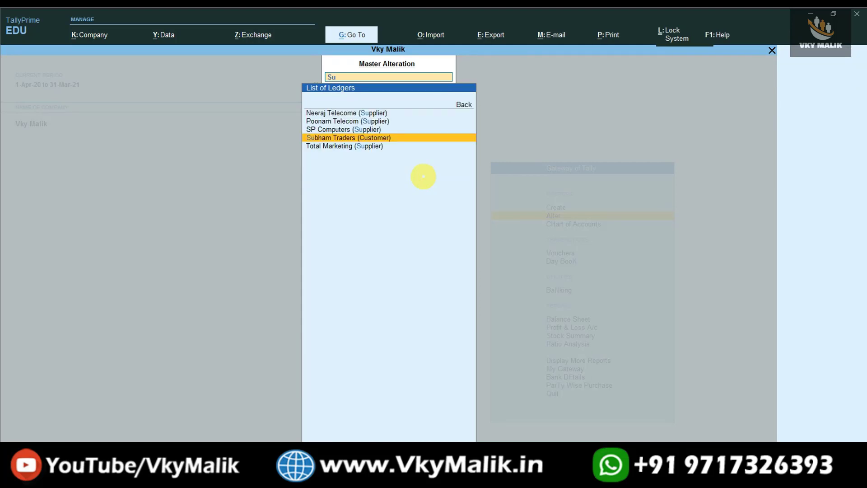
pyautogui.press('Up')
pyautogui.press('Up')
pyautogui.press('Up')
pyautogui.press('Down')
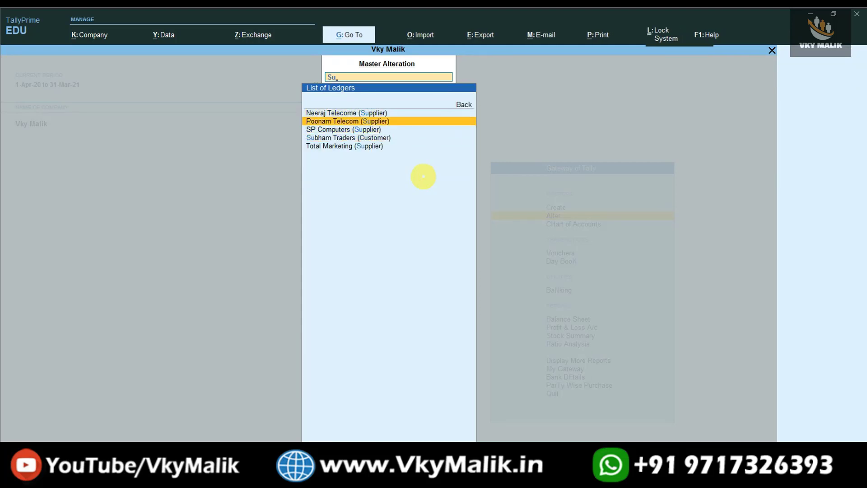
pyautogui.press('Return')
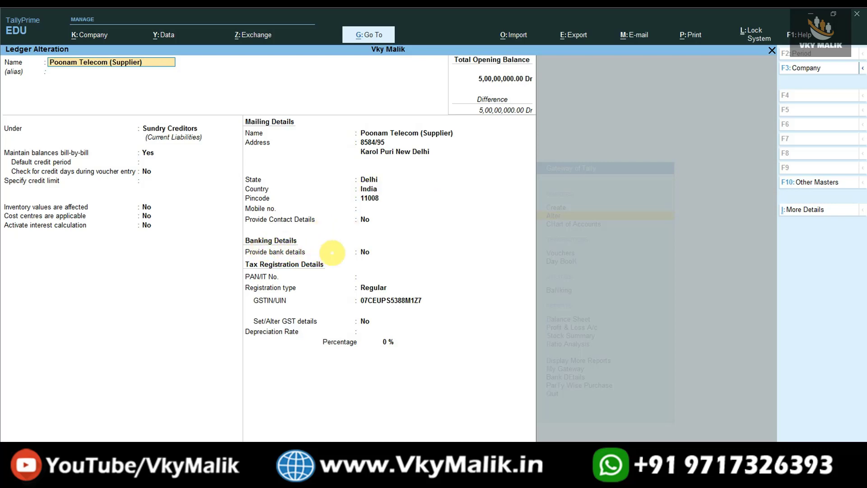
# Enable e-Fund Transfer bank details, entering the supplier's account number and IFS code SBI000D5451
pyautogui.click(361, 252)
pyautogui.write('y')
pyautogui.press('Return')
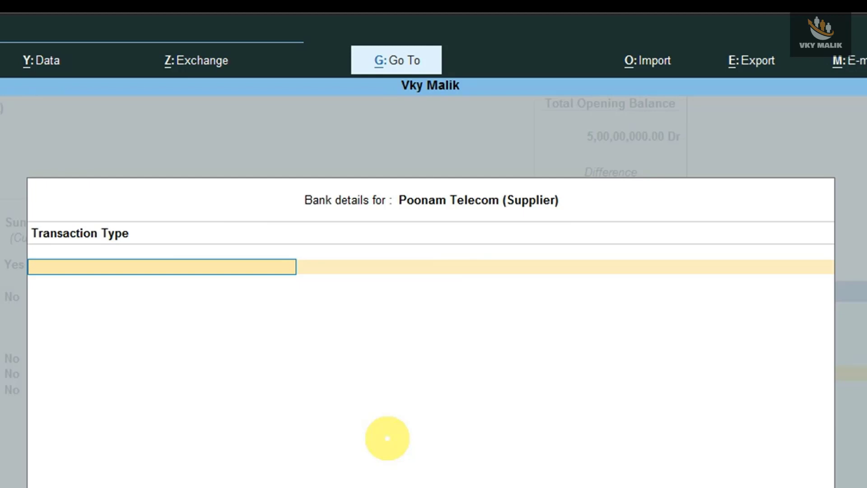
pyautogui.press('Return')
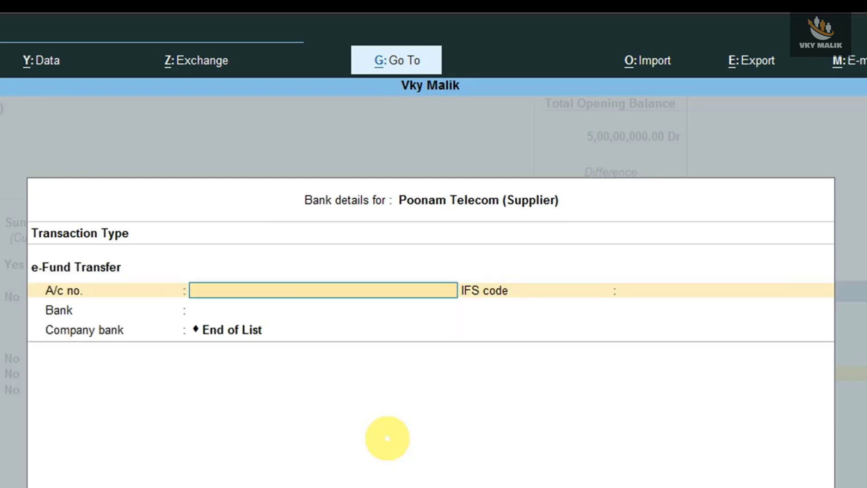
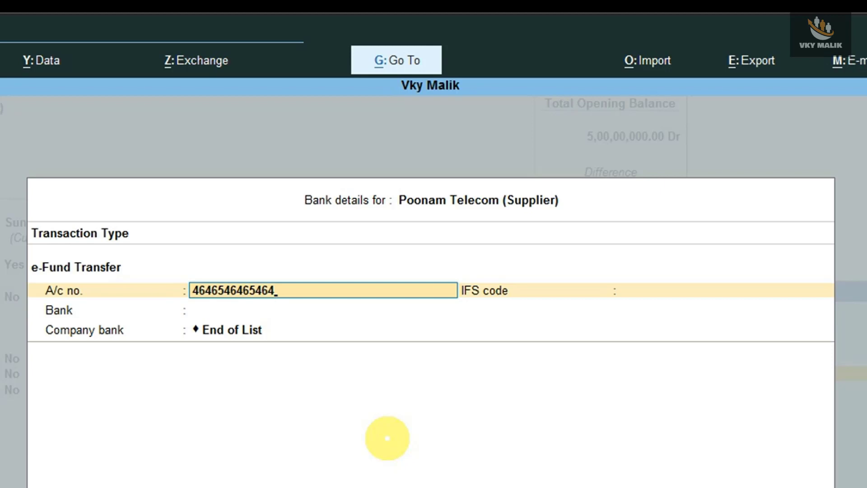
pyautogui.press('Return')
pyautogui.write('SB')
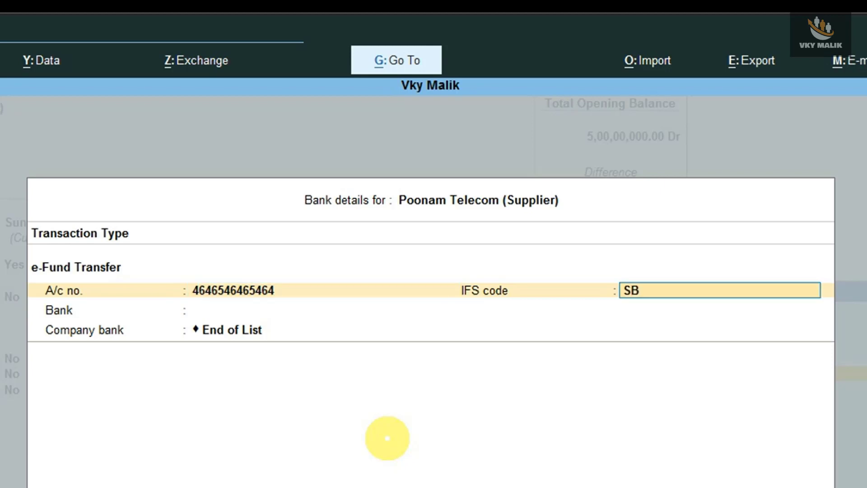
pyautogui.write('I000D5451')
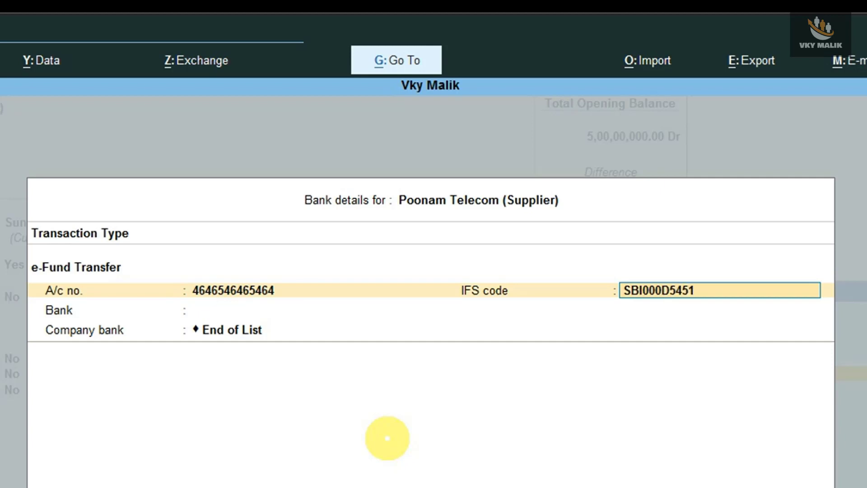
pyautogui.press('Return')
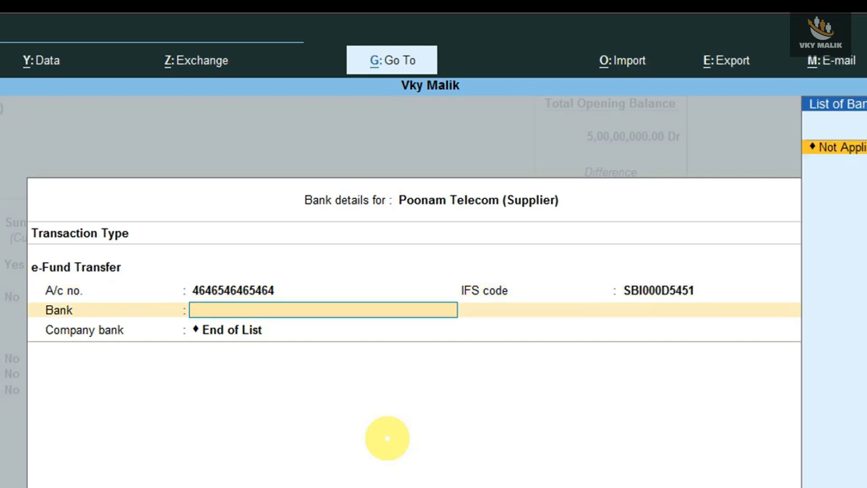
# Set Sbi Bank as the bank, HDFC Bank as company bank, add the beneficiary code, and save
pyautogui.press('Up')
pyautogui.press('Return')
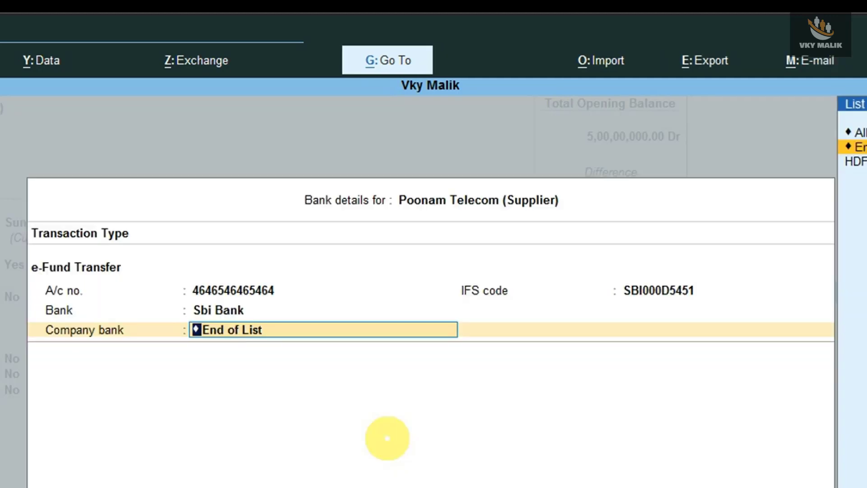
pyautogui.press('Down')
pyautogui.press('Return')
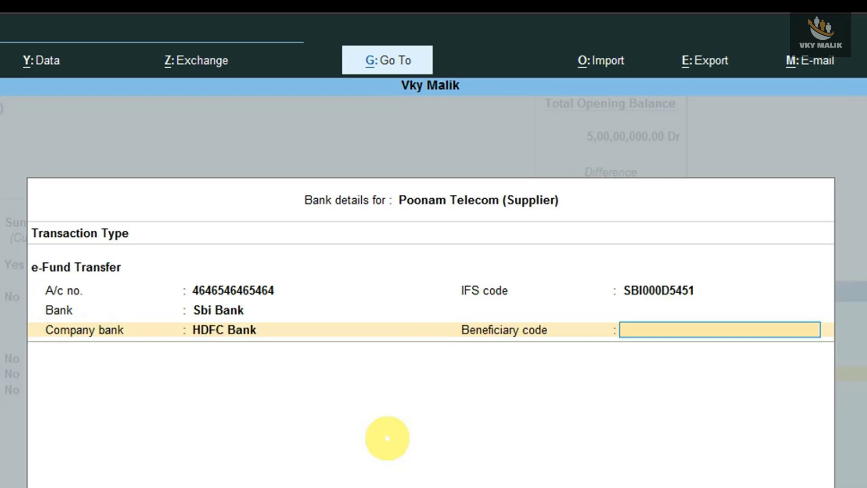
pyautogui.write('6546464')
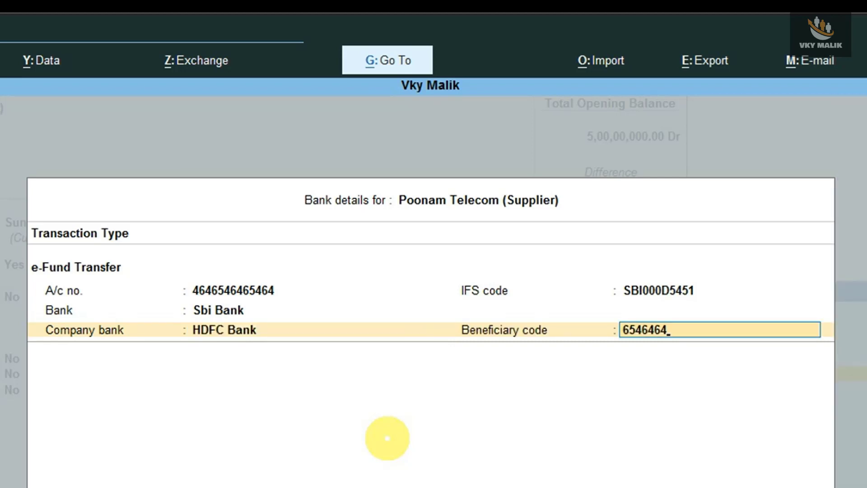
pyautogui.press('Return')
pyautogui.press('Return')
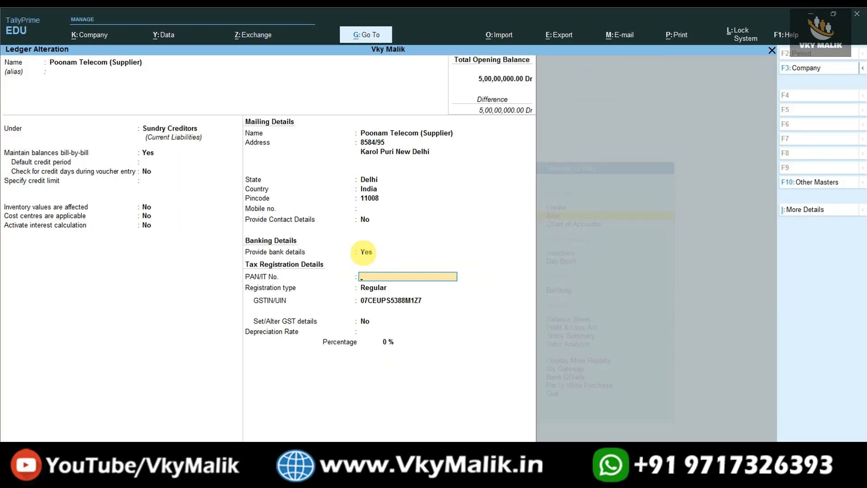
pyautogui.hotkey('ctrl', 'a')
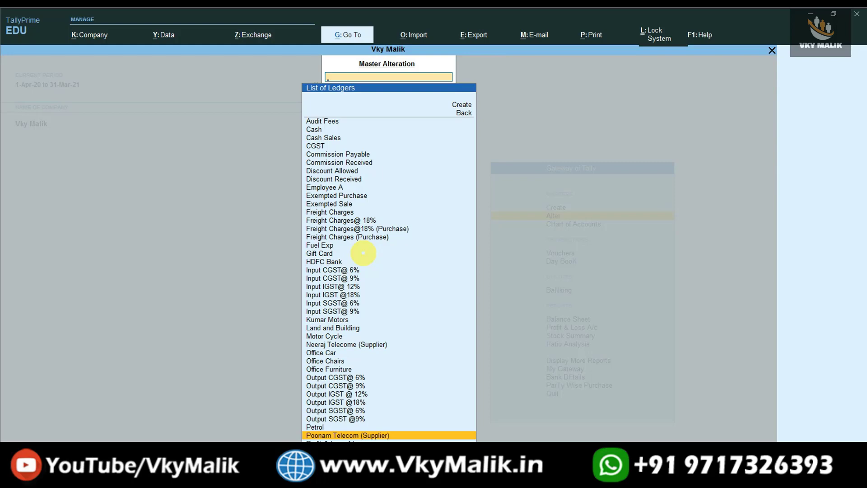
pyautogui.press('Escape')
pyautogui.press('Up')
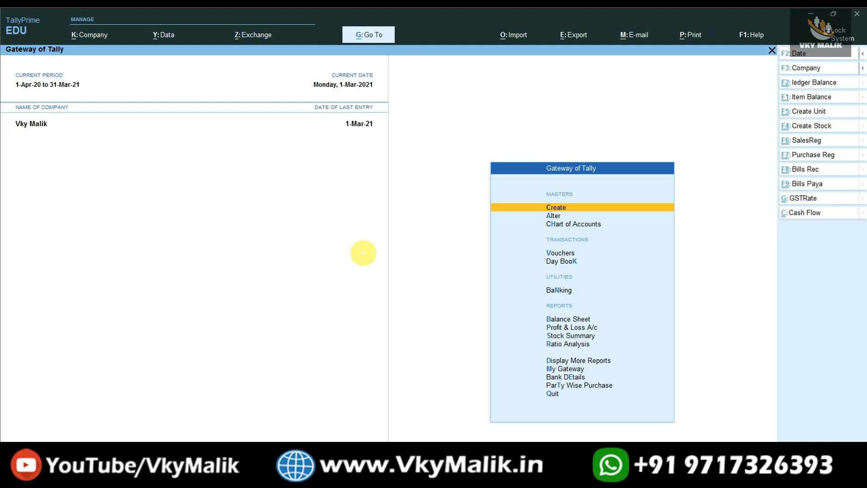
# Open a new Purchase voucher No. 27 and switch it to Item Invoice mode
pyautogui.press('Down')
pyautogui.press('Down')
pyautogui.press('Down')
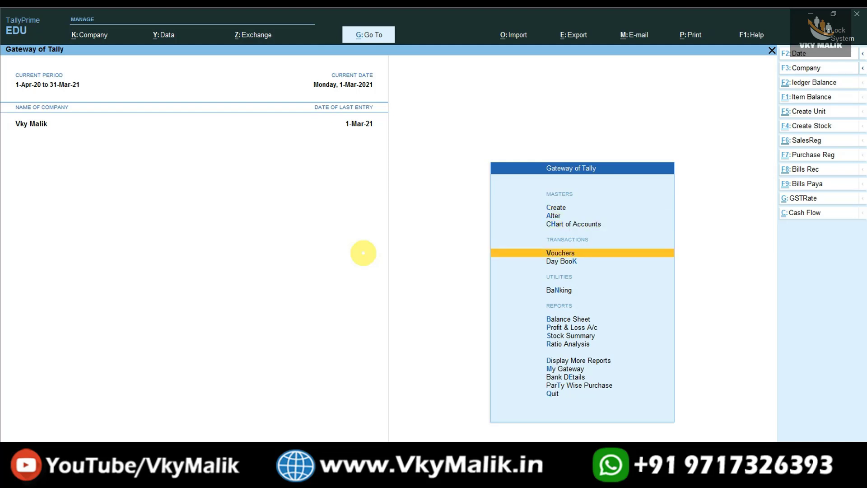
pyautogui.press('Return')
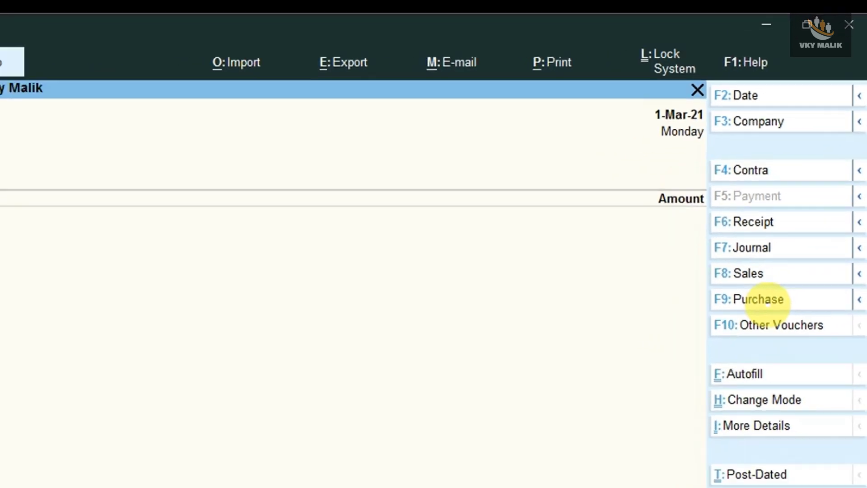
pyautogui.click(768, 302)
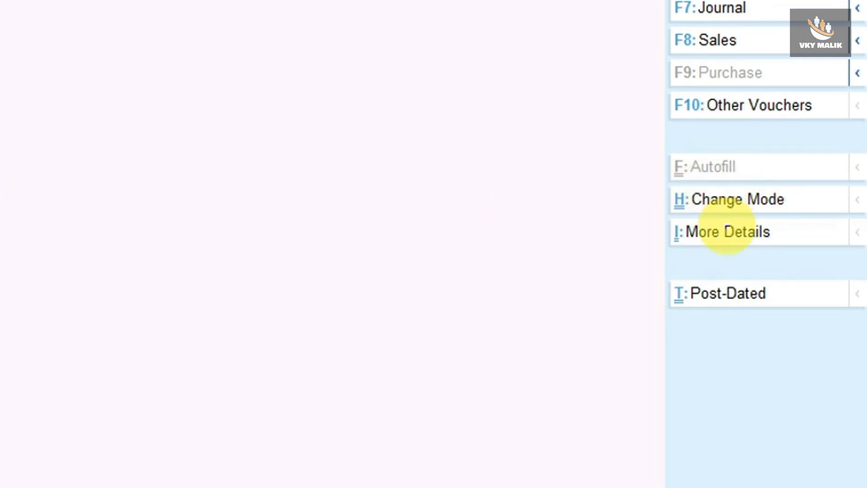
pyautogui.click(726, 211)
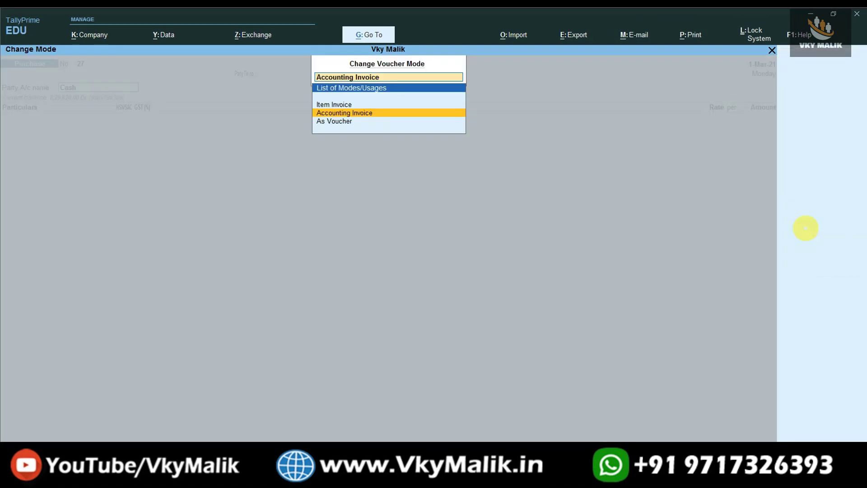
pyautogui.press('Up')
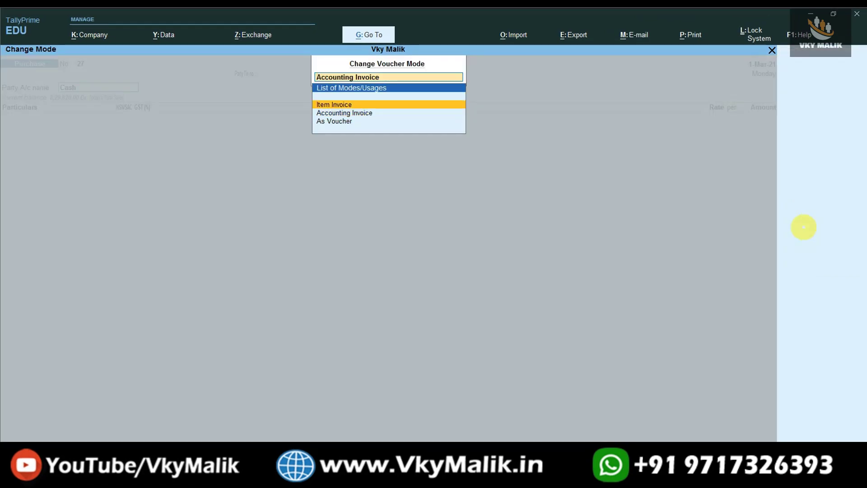
pyautogui.press('Return')
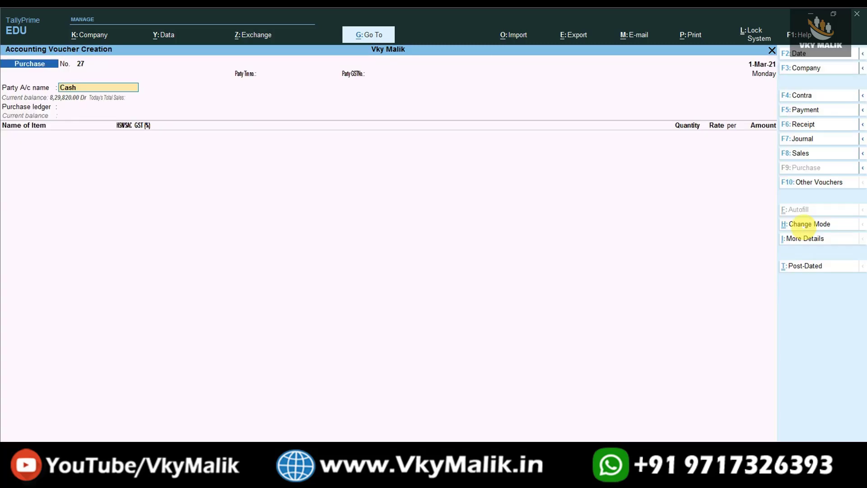
pyautogui.press('BackSpace')
# Choose Neeraj Telecome (Supplier) as the party and accept its Delhi party details
pyautogui.press('Down')
pyautogui.press('Down')
pyautogui.press('Down')
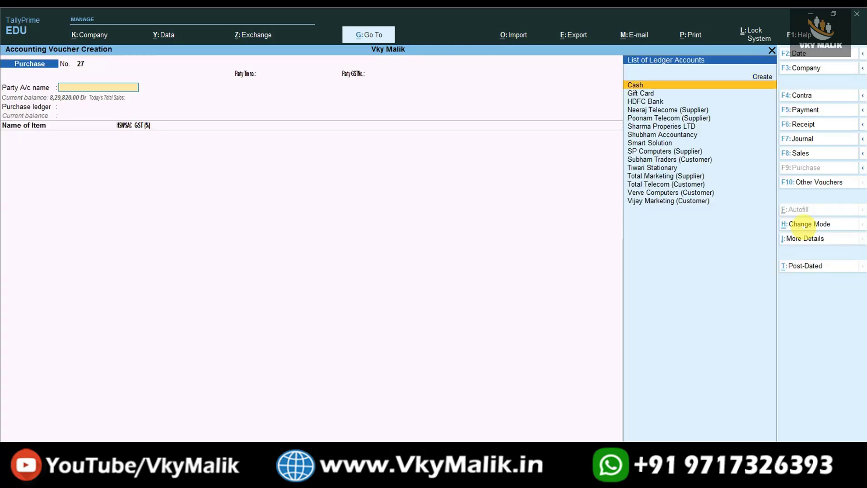
pyautogui.press('Down')
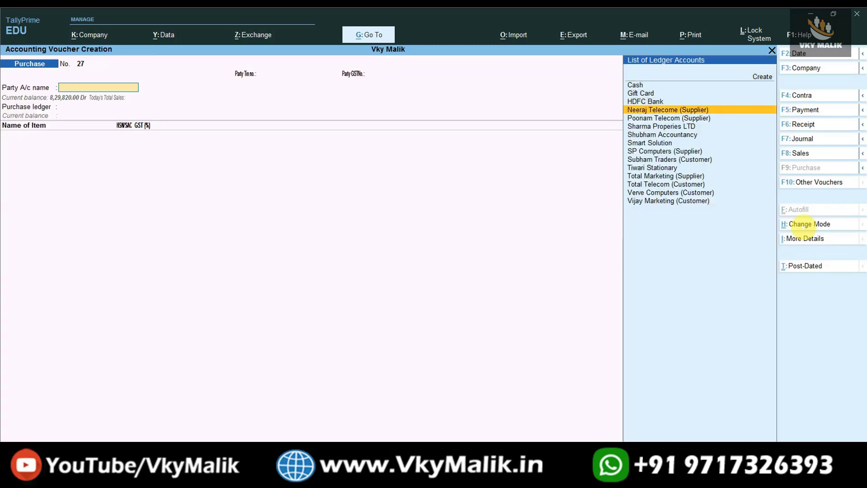
pyautogui.press('Return')
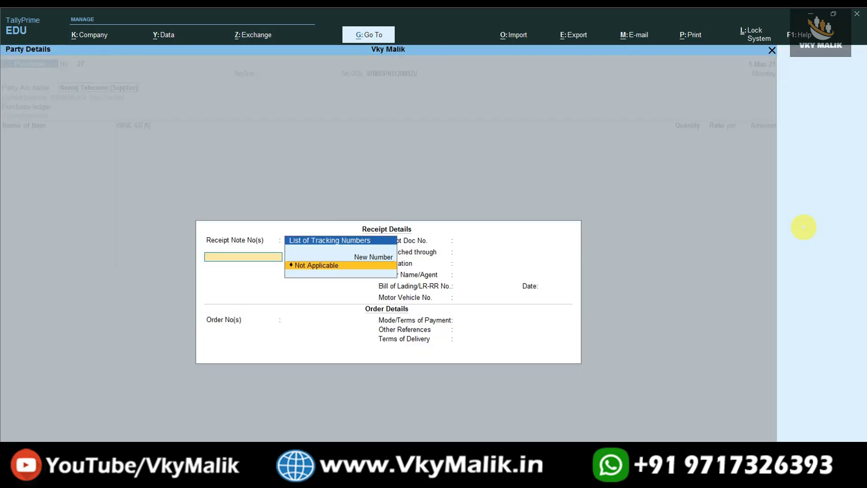
pyautogui.press('Escape')
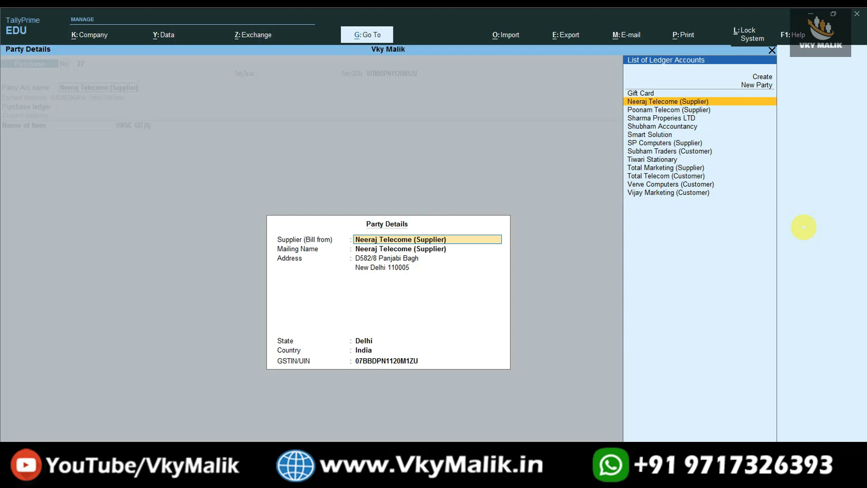
pyautogui.press('Return')
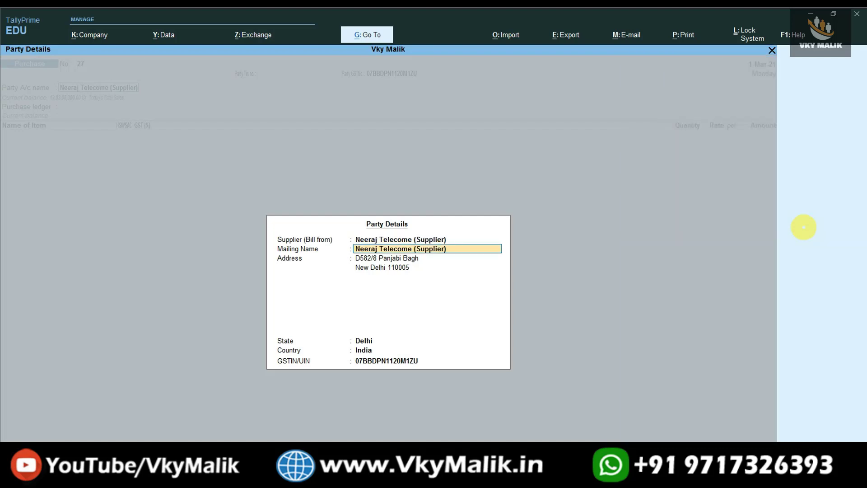
pyautogui.press('Return')
pyautogui.press('Return')
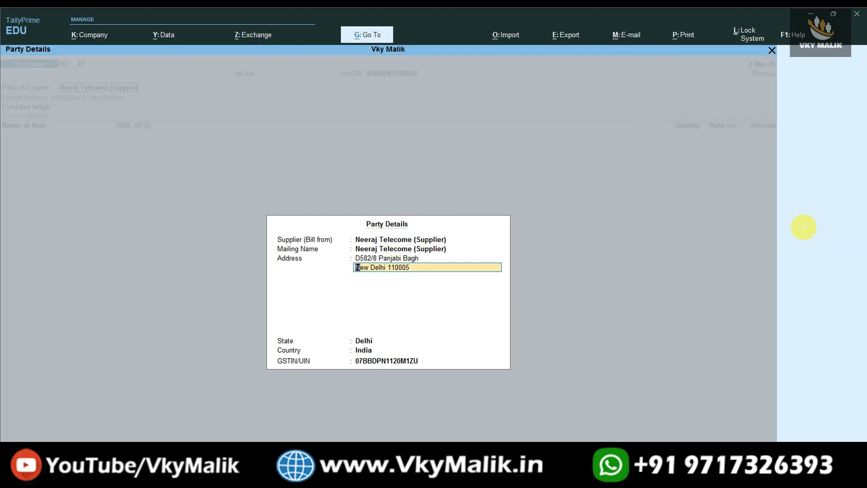
pyautogui.press('Return')
pyautogui.press('Return')
pyautogui.press('Return')
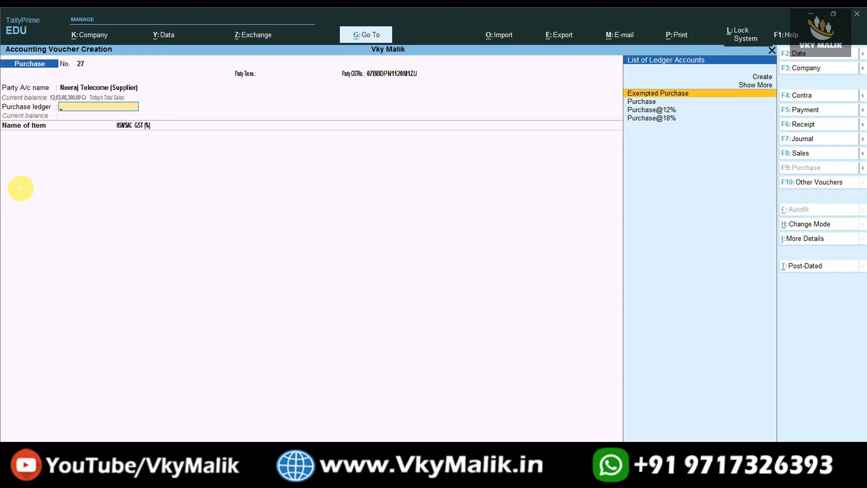
# Use the Purchase ledger and add 10 Redmi Note 8 at 15,000 each
pyautogui.press('Down')
pyautogui.press('Return')
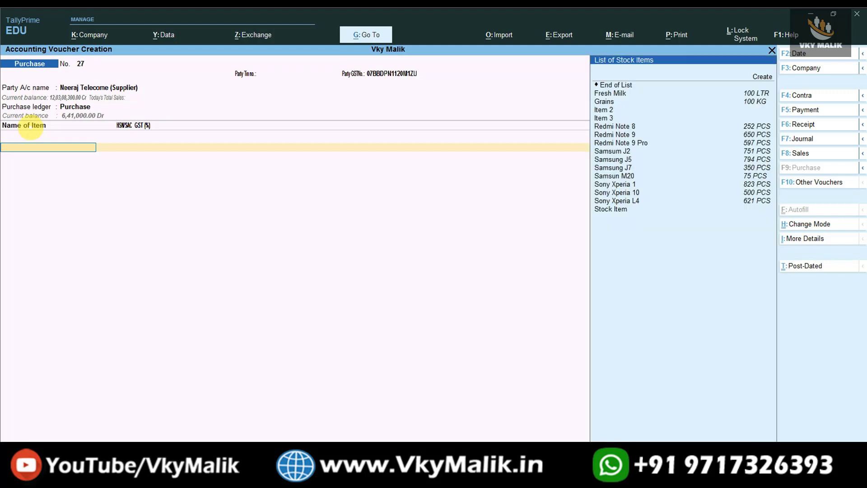
pyautogui.press('Down')
pyautogui.press('Down')
pyautogui.press('Down')
pyautogui.press('Down')
pyautogui.press('Down')
pyautogui.press('Down')
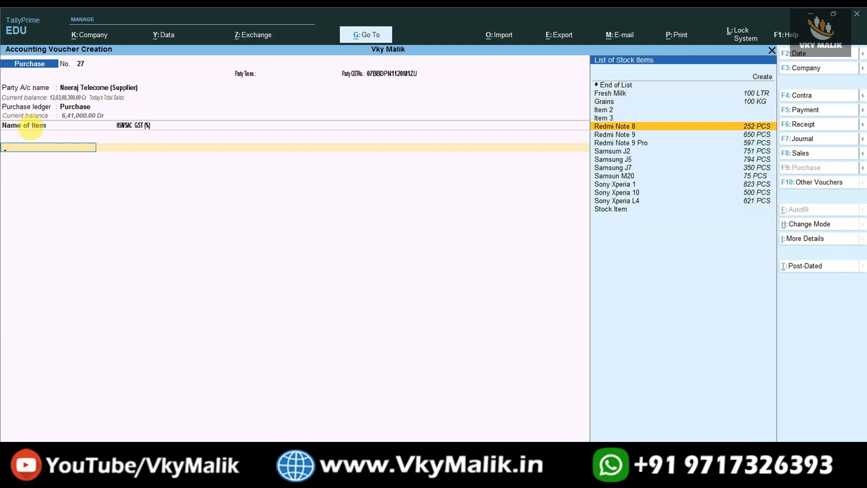
pyautogui.press('Return')
pyautogui.press('Return')
pyautogui.press('Return')
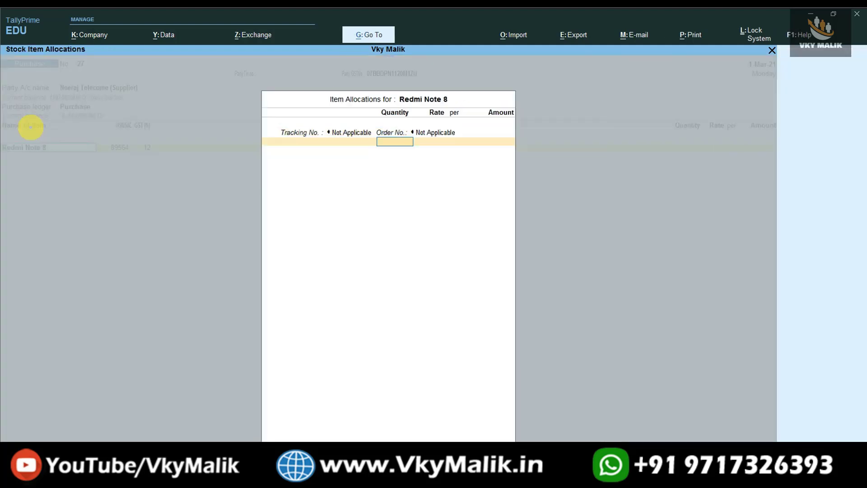
pyautogui.press('Return')
pyautogui.press('BackSpace')
pyautogui.press('Return')
pyautogui.press('BackSpace')
pyautogui.write('15,000')
pyautogui.press('Return')
pyautogui.press('Return')
pyautogui.press('Return')
pyautogui.press('Return')
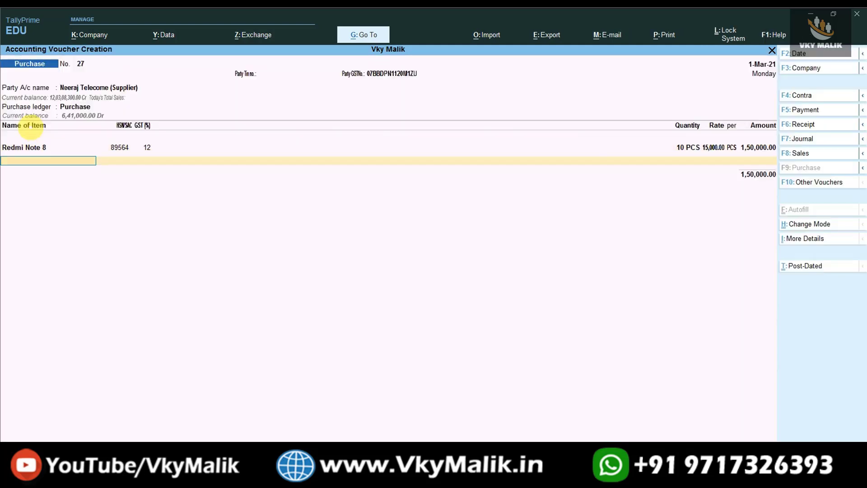
# Add 10 Redmi Note 9 at a rate of 14,000
pyautogui.press('Down')
pyautogui.press('Down')
pyautogui.press('Down')
pyautogui.press('Down')
pyautogui.press('Down')
pyautogui.press('Down')
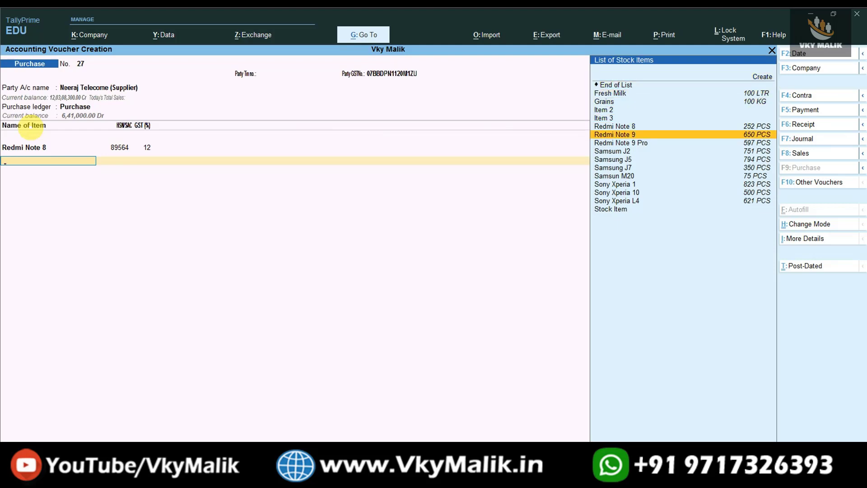
pyautogui.press('Return')
pyautogui.press('Return')
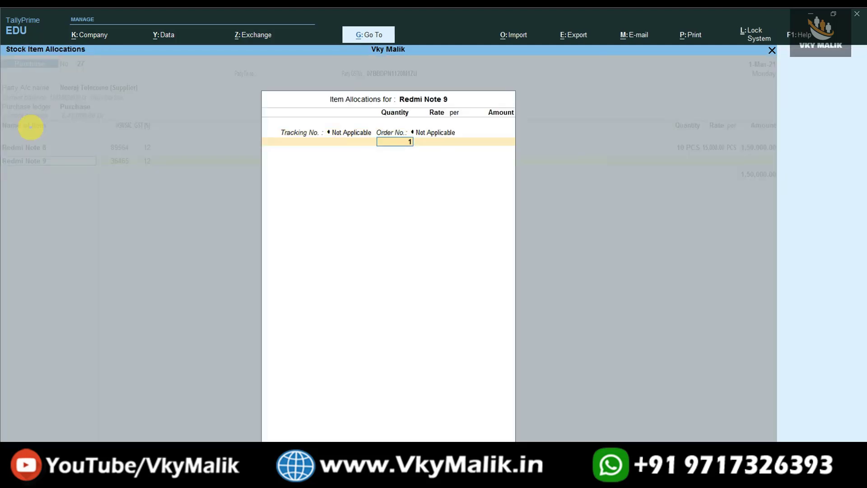
pyautogui.press('Return')
pyautogui.write('14000')
pyautogui.press('Return')
pyautogui.press('Return')
pyautogui.press('Return')
pyautogui.press('Return')
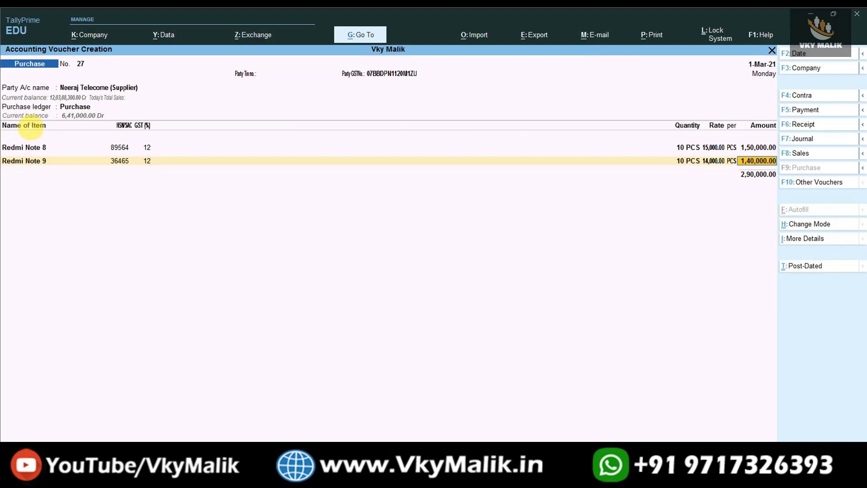
# Add 10 Redmi Note 9 Pro at 25,000 each, tracking and order not applicable
pyautogui.press('Down')
pyautogui.press('Down')
pyautogui.press('Down')
pyautogui.press('Down')
pyautogui.press('Down')
pyautogui.press('Down')
pyautogui.press('Down')
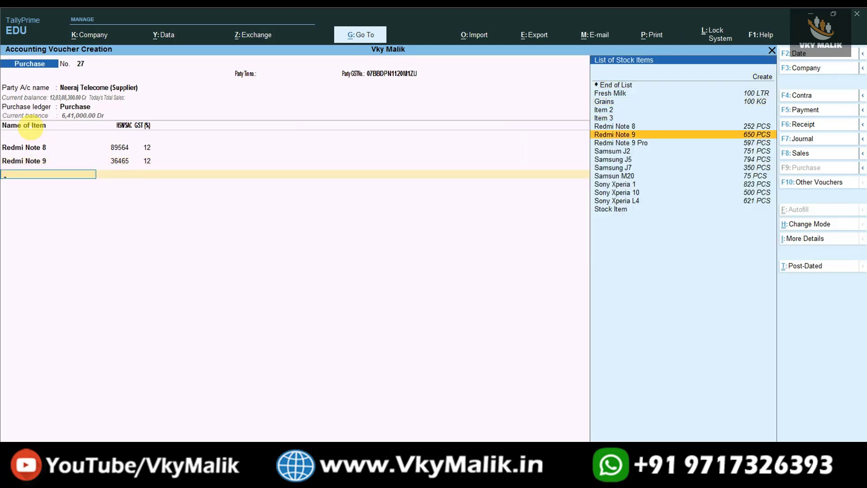
pyautogui.press('Return')
pyautogui.press('Return')
pyautogui.press('Return')
pyautogui.write('10')
pyautogui.press('Return')
pyautogui.write('25000')
pyautogui.press('Return')
pyautogui.press('Return')
pyautogui.press('Return')
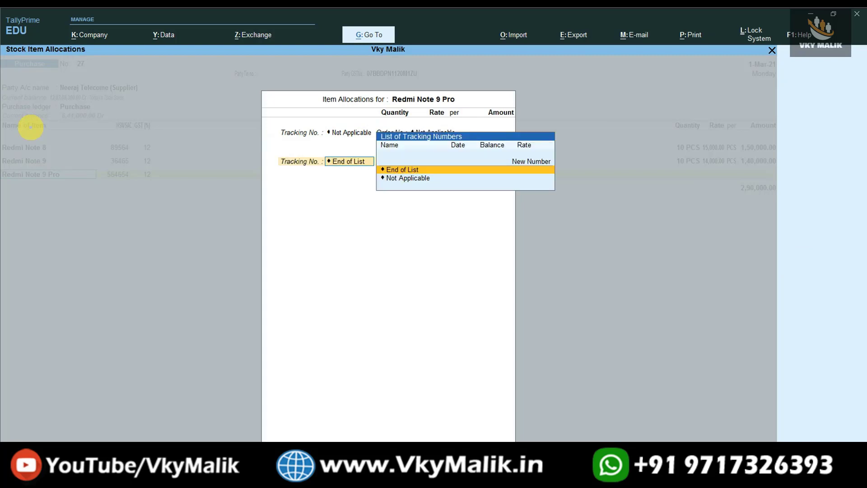
pyautogui.press('Return')
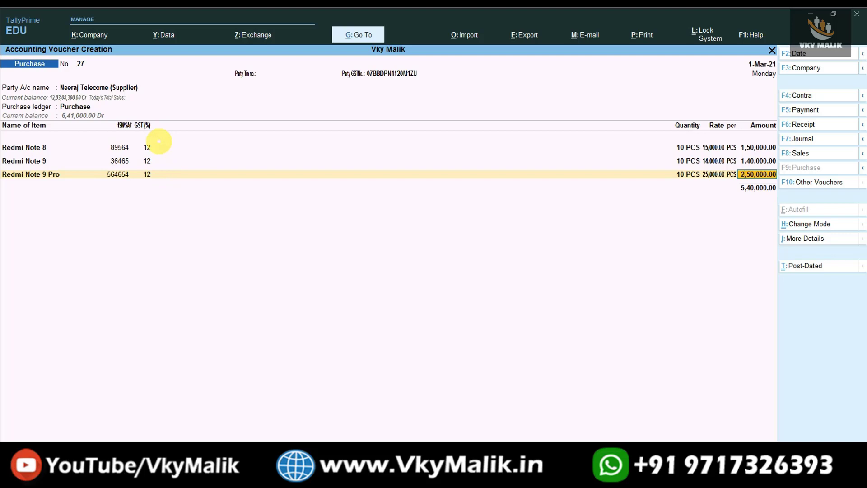
# Add Input CGST@ 6% and Input SGST@ 6% (32,400 each) and save voucher 27
pyautogui.press('Return')
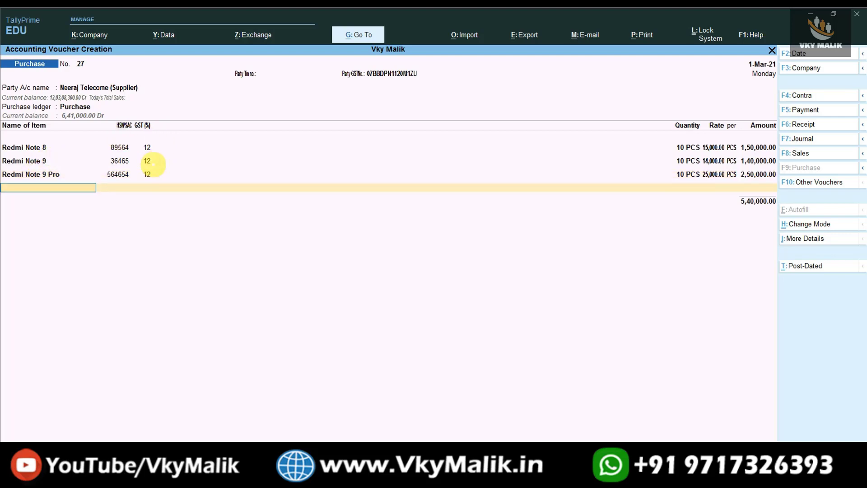
pyautogui.press('Return')
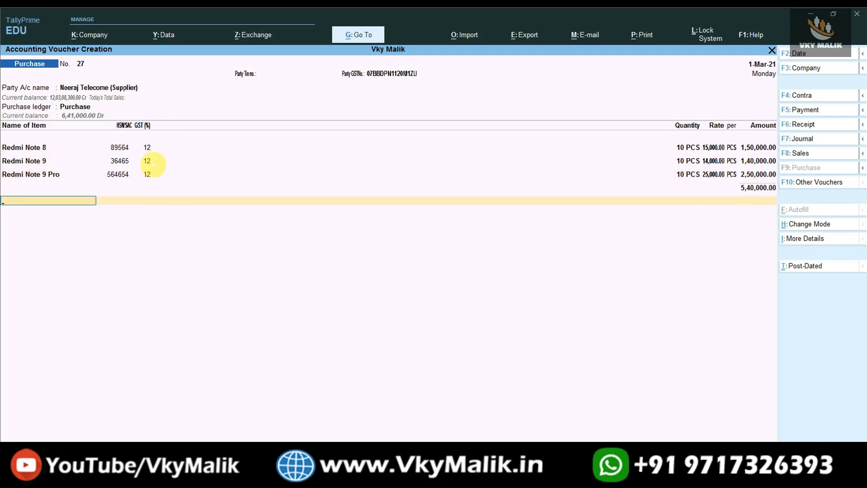
pyautogui.write('Inpu')
pyautogui.press('Down')
pyautogui.press('Down')
pyautogui.press('Up')
pyautogui.press('Return')
pyautogui.press('Return')
pyautogui.write('In')
pyautogui.press('Down')
pyautogui.press('Down')
pyautogui.press('Down')
pyautogui.press('Down')
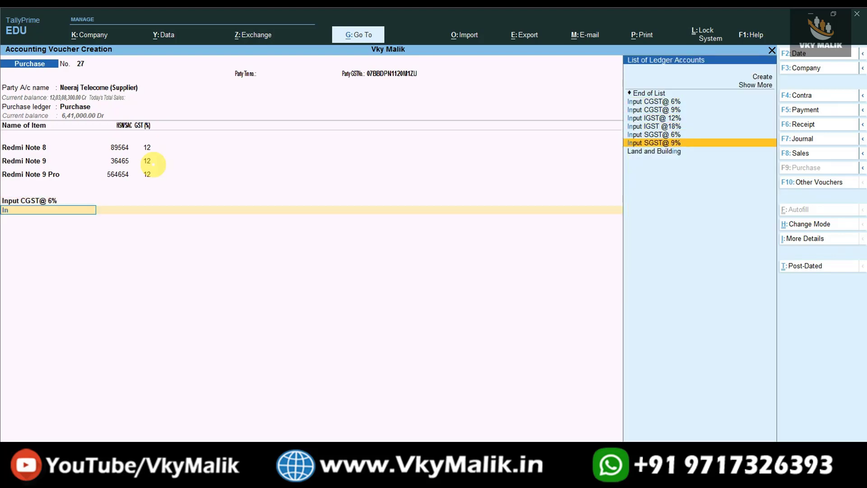
pyautogui.press('Return')
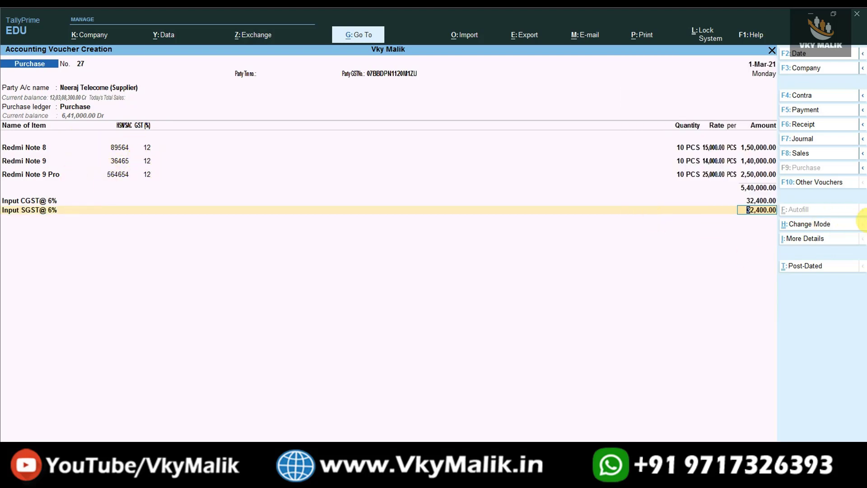
pyautogui.press('ctrl')
pyautogui.hotkey('ctrl', 'a')
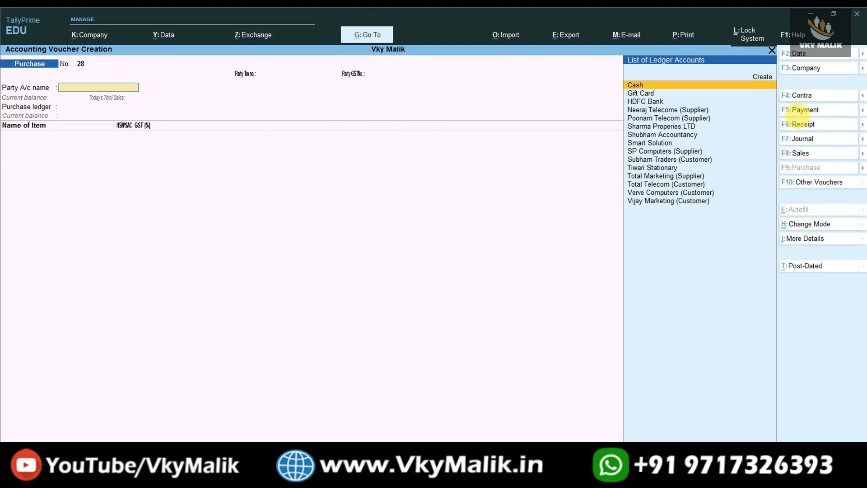
# Open Payment voucher 10 paying from HDFC Bank to Neeraj Telecome (Supplier)
pyautogui.click(806, 110)
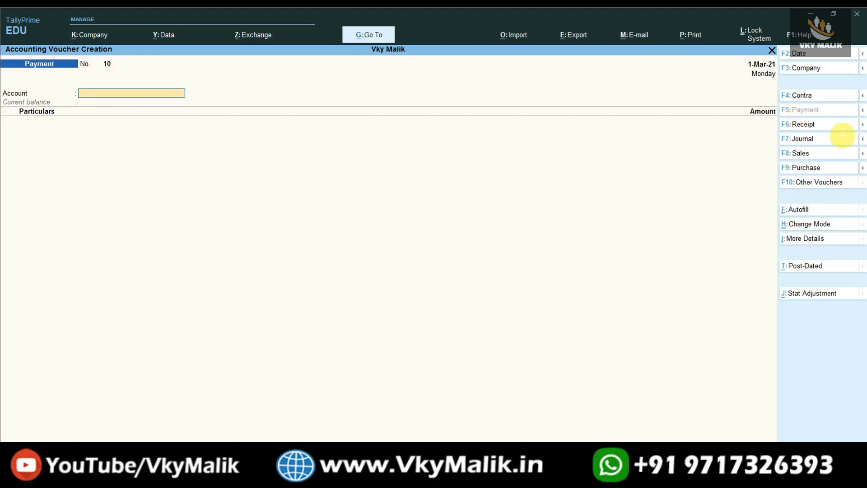
pyautogui.press('Down')
pyautogui.press('Down')
pyautogui.press('Down')
pyautogui.press('Return')
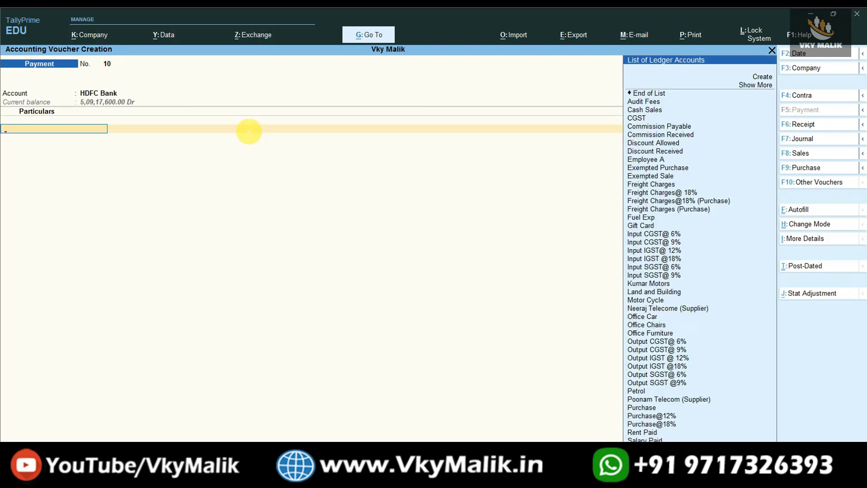
pyautogui.write('Nee')
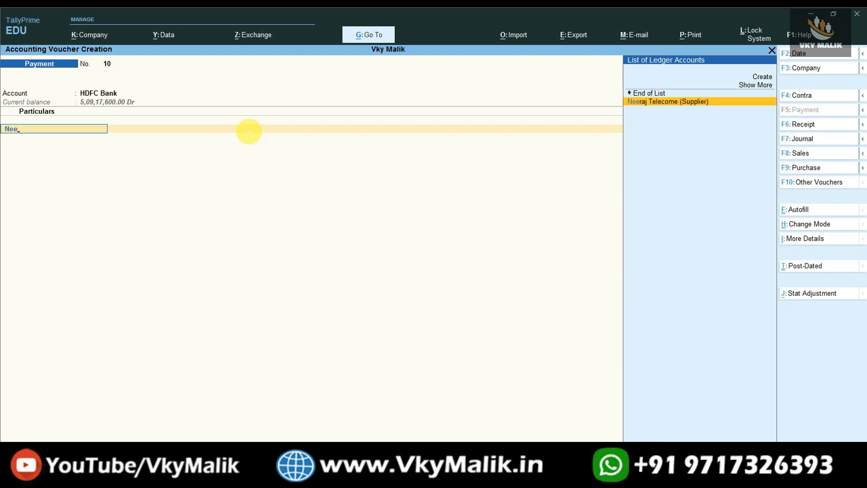
pyautogui.press('Return')
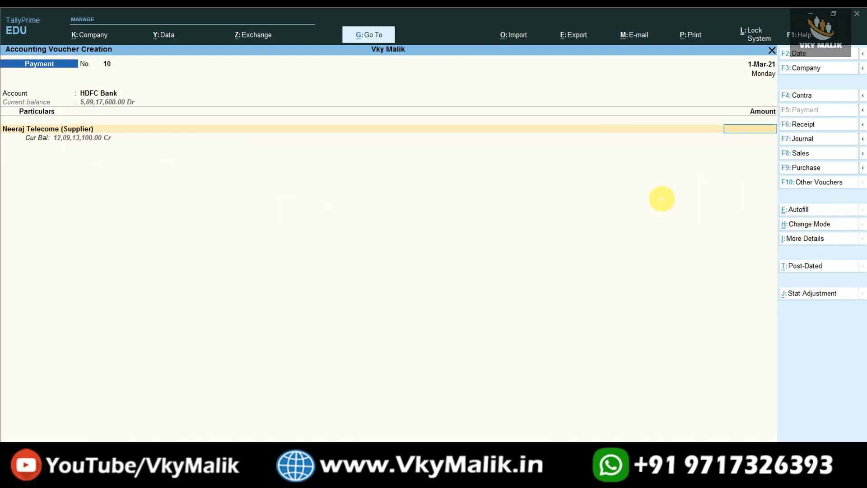
# Enter 10,00,000 for Neeraj Telecome and settle it Agst Ref against pending bills 100, 106 and 113
pyautogui.write('000000')
pyautogui.press('Return')
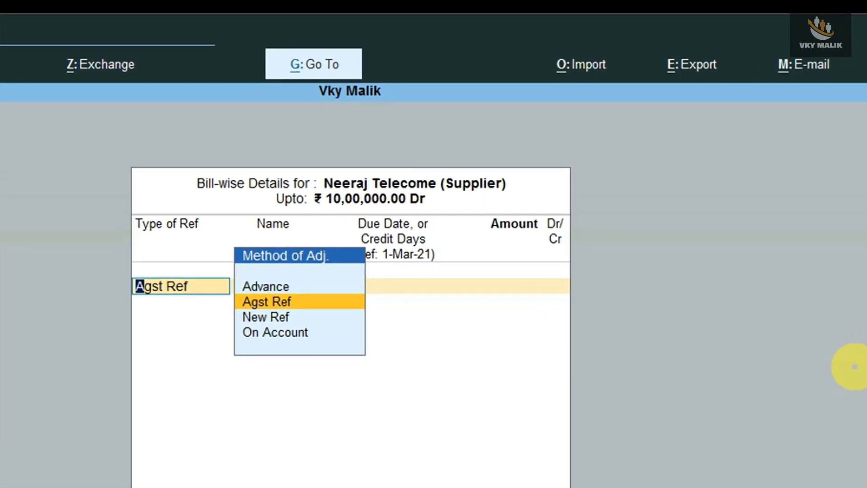
pyautogui.press('Return')
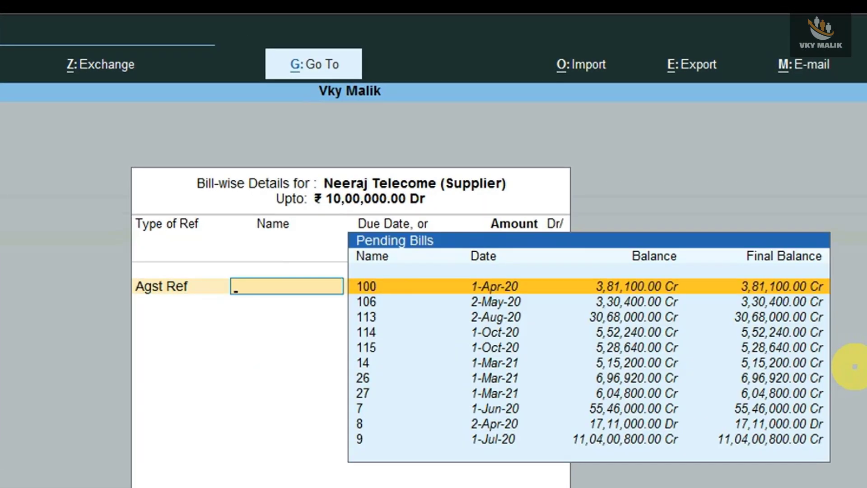
pyautogui.press('Down')
pyautogui.press('Down')
pyautogui.press('Down')
pyautogui.press('Up')
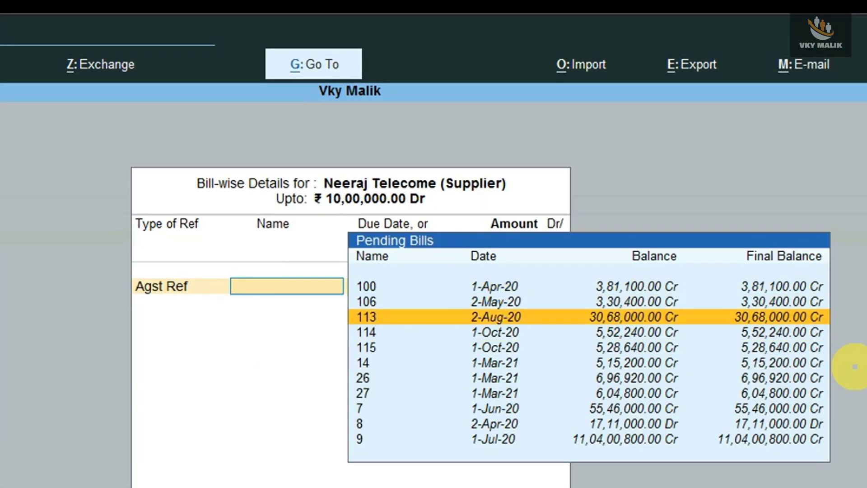
pyautogui.press('Up')
pyautogui.press('Up')
pyautogui.press('Return')
pyautogui.press('Return')
pyautogui.press('Return')
pyautogui.press('Down')
pyautogui.press('Return')
pyautogui.press('Return')
pyautogui.press('Return')
pyautogui.press('Return')
pyautogui.press('Return')
pyautogui.press('Return')
pyautogui.press('Return')
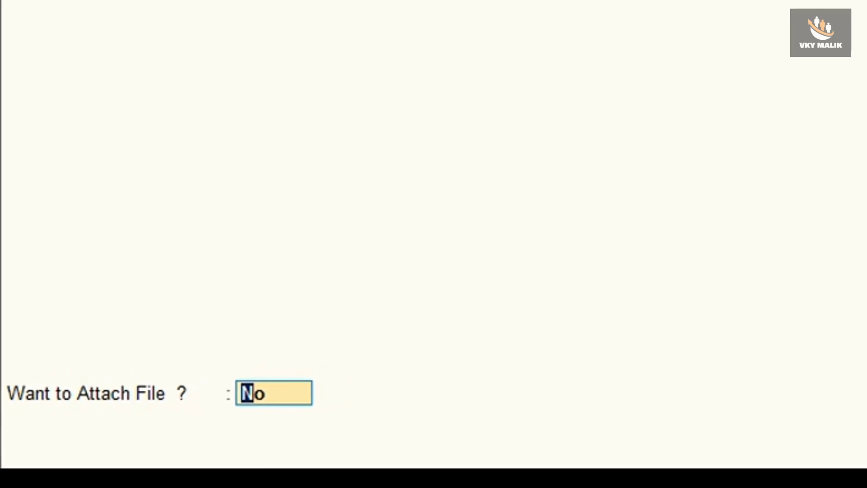
# Abandon the file attachment and show HDFC Bank's allocations for the 10,00,000 e-Fund Transfer
pyautogui.write('y')
pyautogui.press('Return')
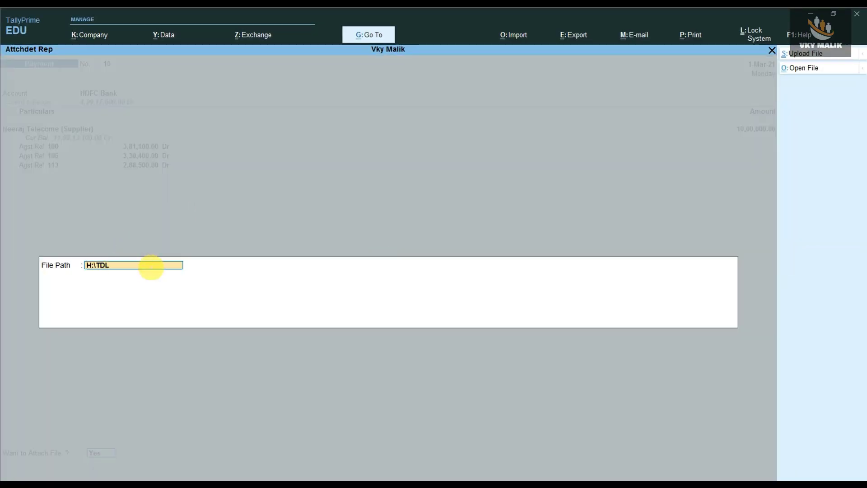
pyautogui.press('Escape')
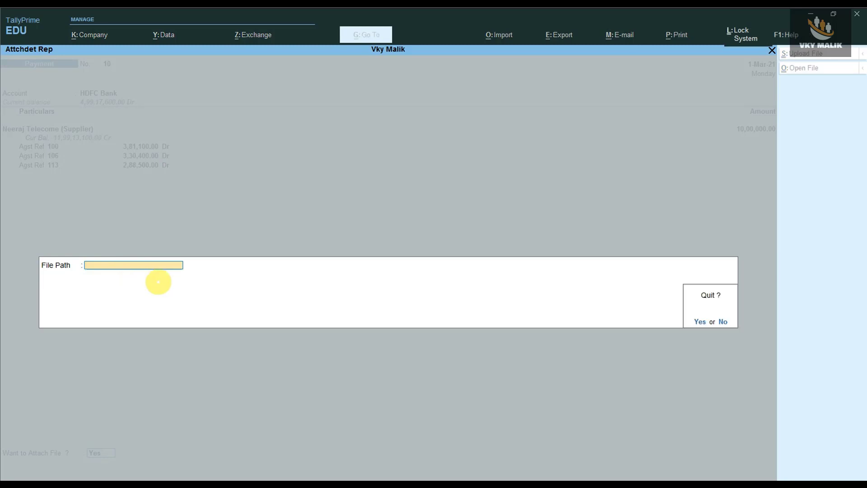
pyautogui.press('y')
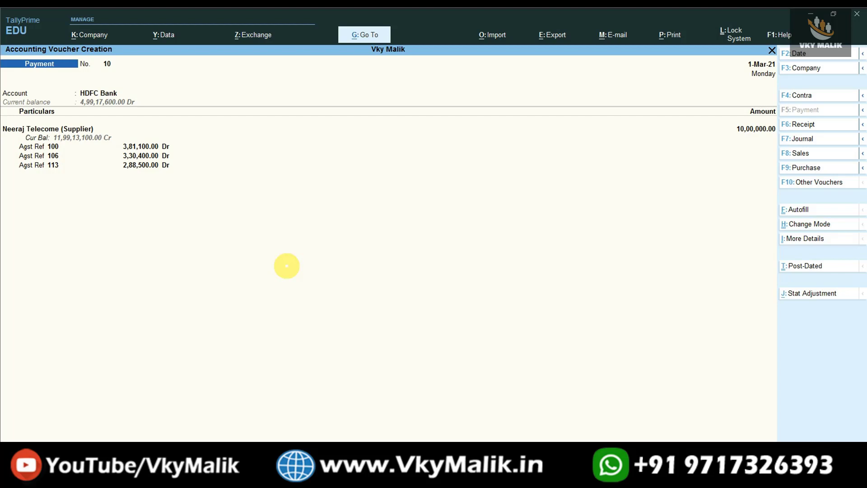
pyautogui.press('Return')
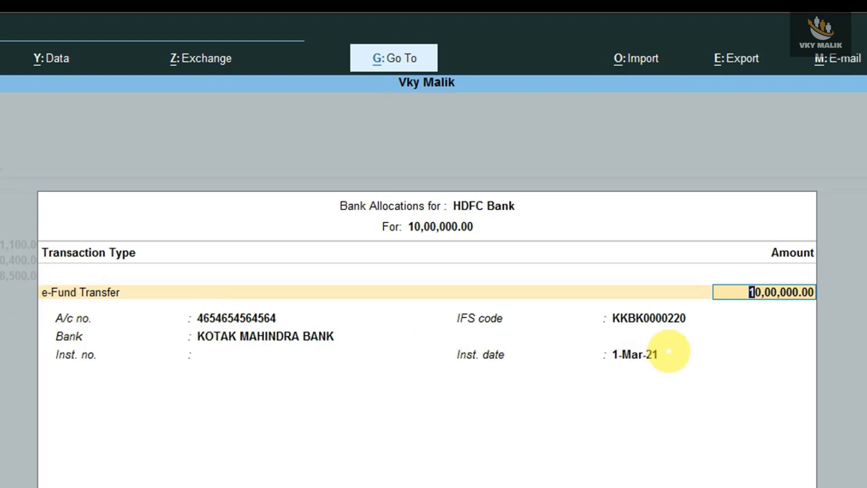
# Record instrument number 646464 in the HDFC Bank allocation, then step through the voucher's bill rows
pyautogui.press('Return')
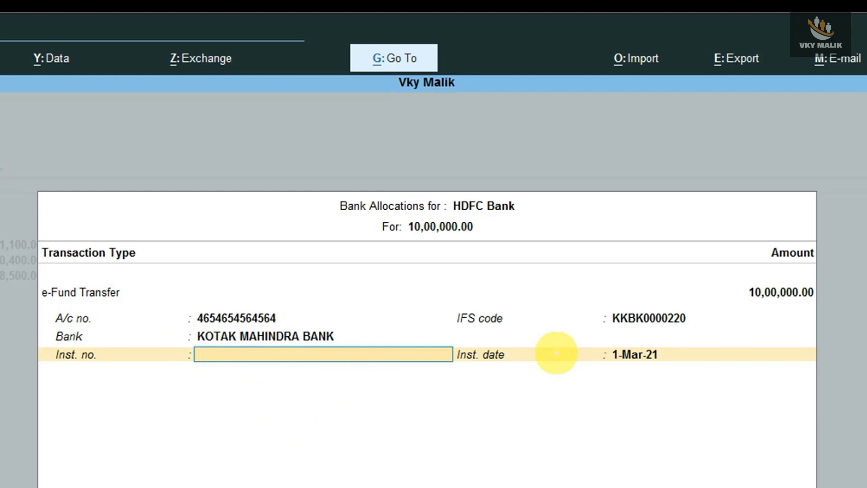
pyautogui.write('646464')
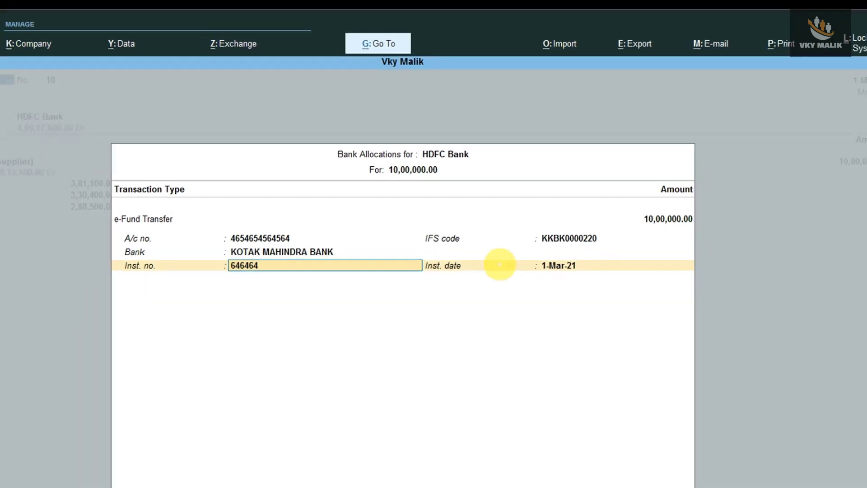
pyautogui.press('Return')
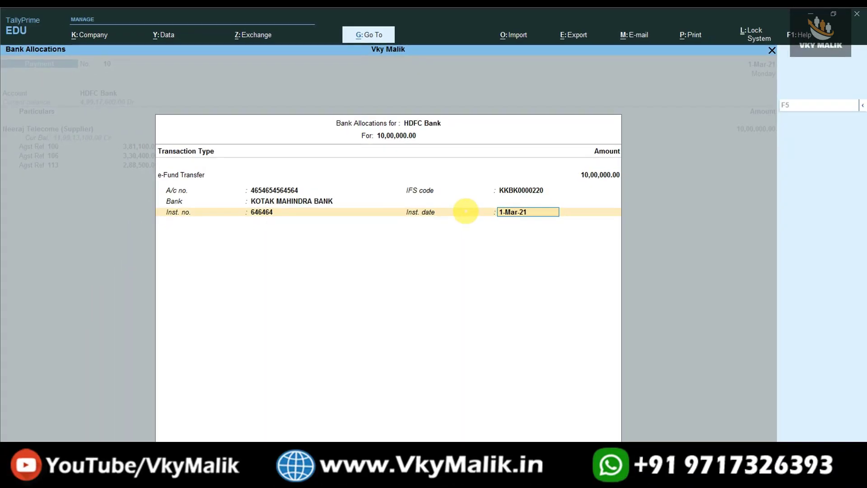
pyautogui.press('Return')
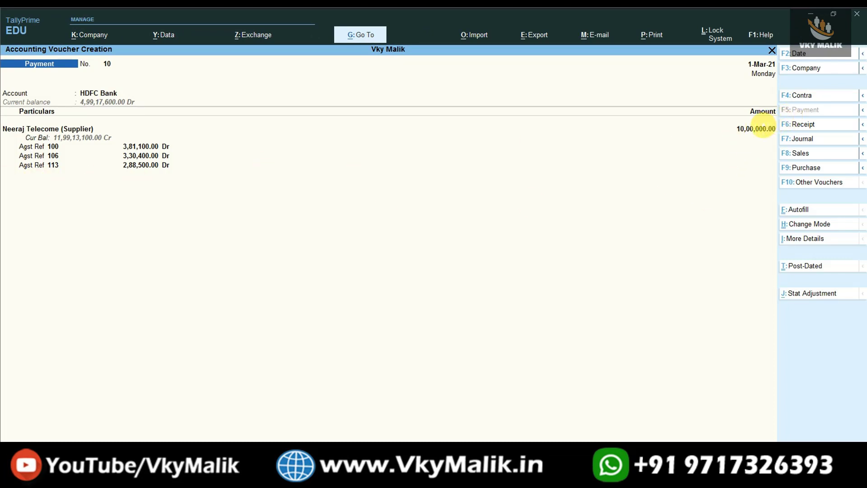
pyautogui.click(764, 129)
pyautogui.press('Return')
pyautogui.press('Return')
pyautogui.press('Return')
pyautogui.press('Return')
pyautogui.press('Return')
pyautogui.press('Return')
pyautogui.press('Return')
pyautogui.press('Return')
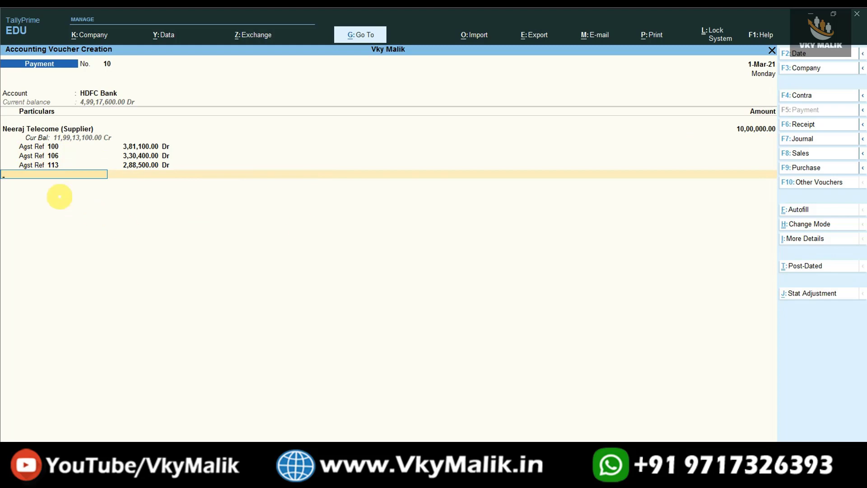
# Create a new 'Bank charges' ledger under Indirect Expenses from the voucher's ledger list
pyautogui.write('Bank')
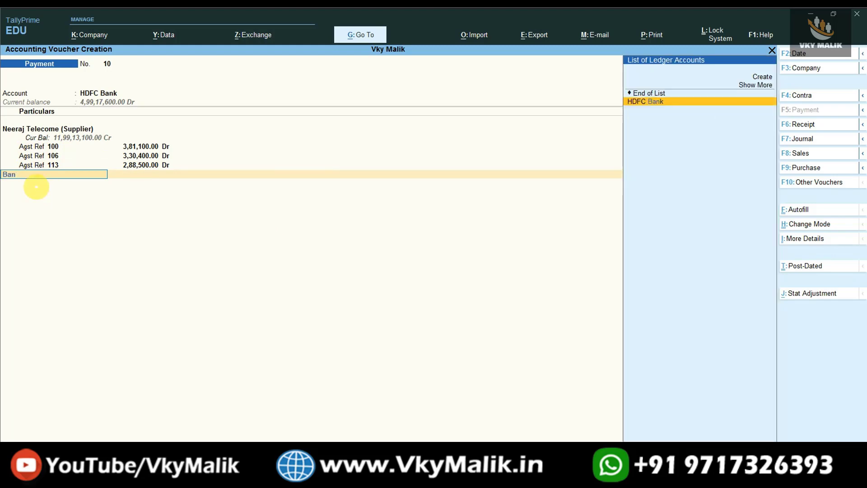
pyautogui.press('BackSpace')
pyautogui.press('BackSpace')
pyautogui.press('BackSpace')
pyautogui.press('BackSpace')
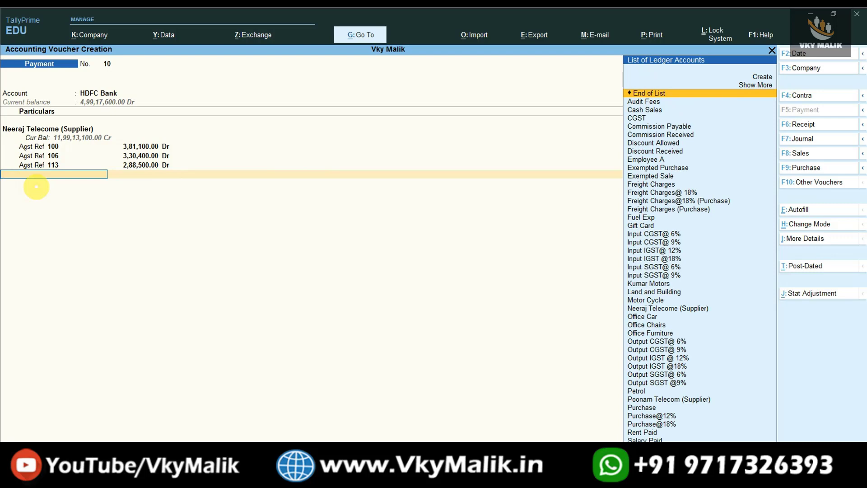
pyautogui.hotkey('alt', 'c')
pyautogui.write('Bank charges')
pyautogui.press('Return')
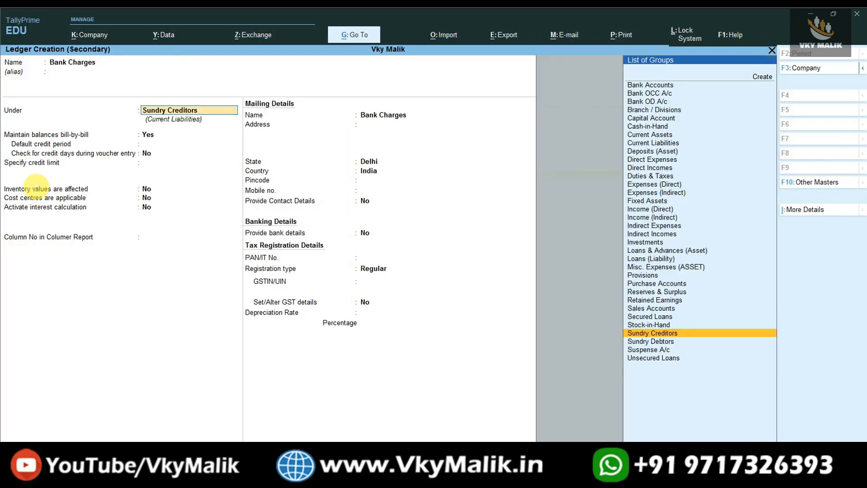
pyautogui.write('In')
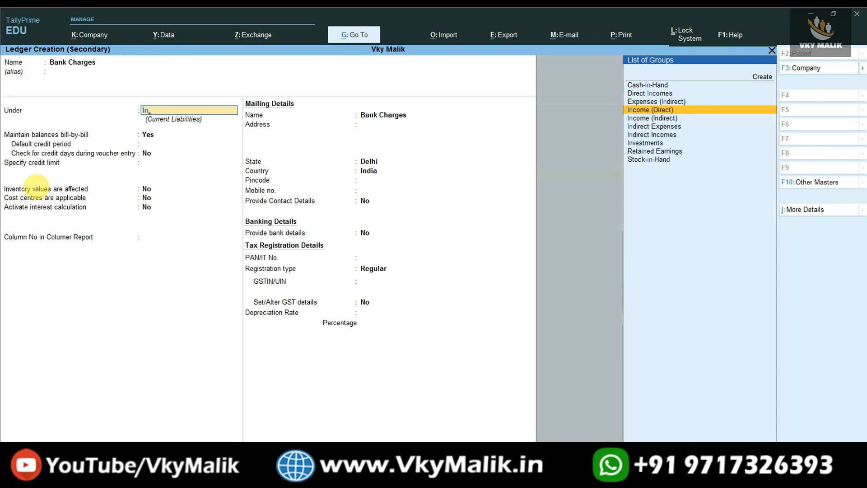
pyautogui.press('Down')
pyautogui.press('Down')
pyautogui.press('Return')
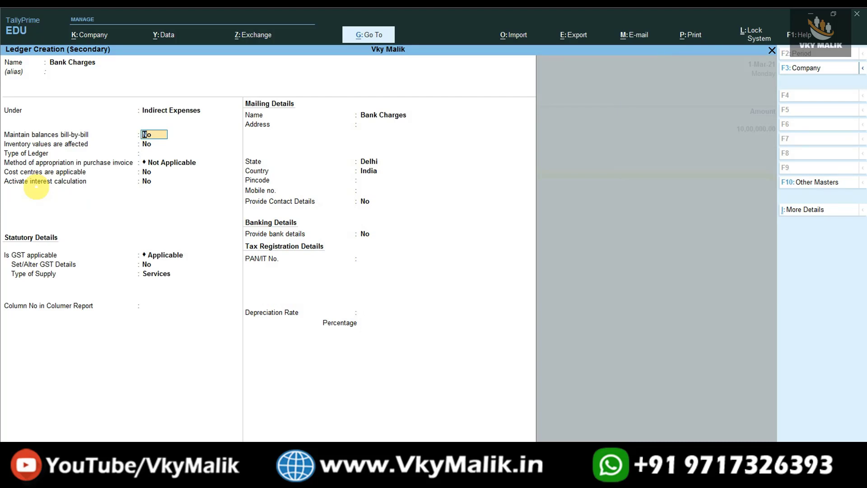
pyautogui.hotkey('ctrl', 'a')
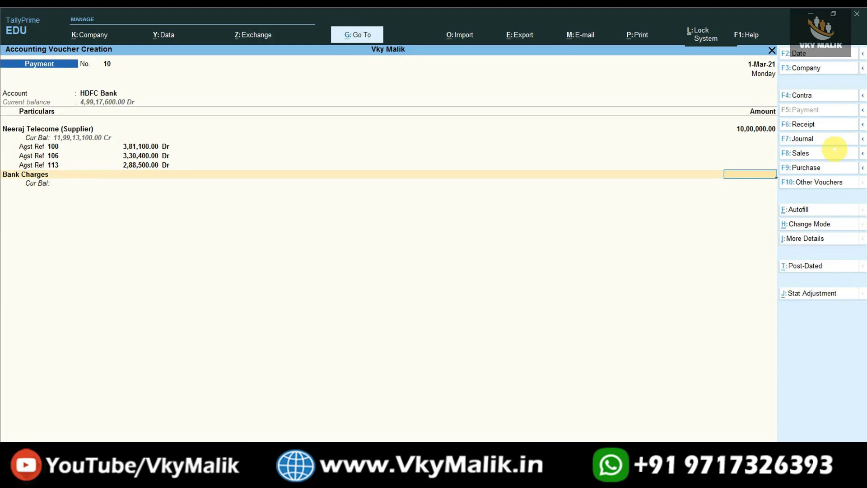
# Charge 250 to Bank Charges and save payment voucher 10
pyautogui.write('250')
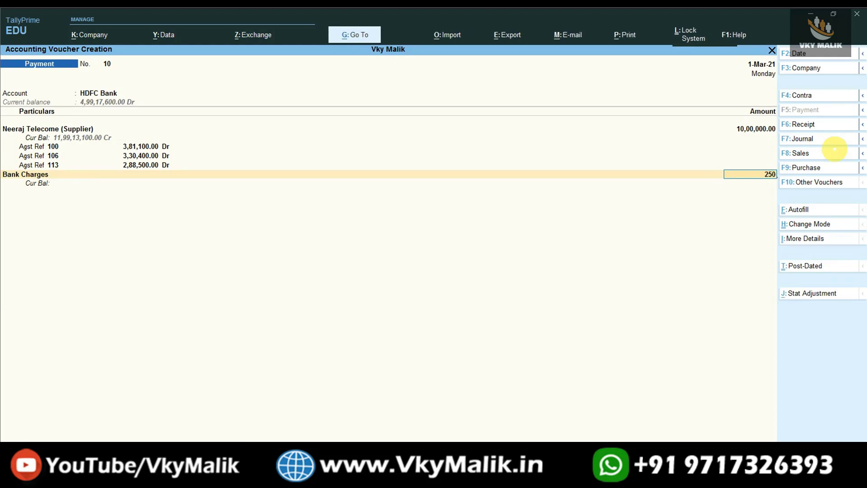
pyautogui.press('Return')
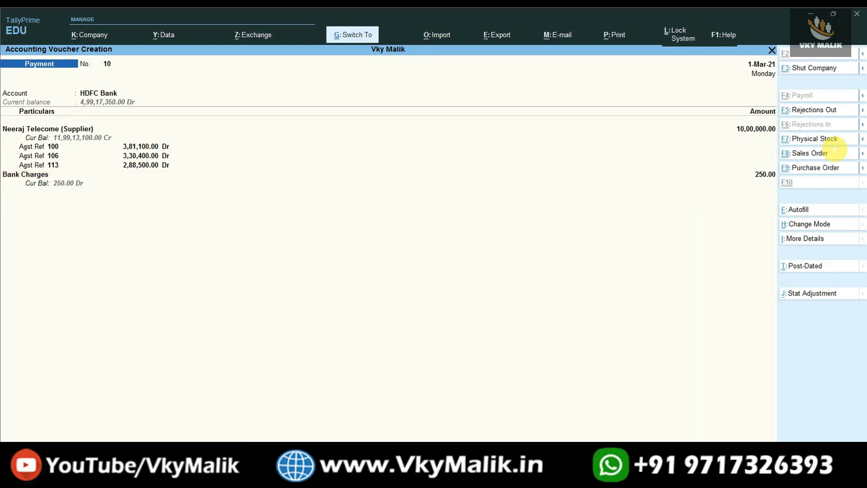
pyautogui.hotkey('ctrl', 'a')
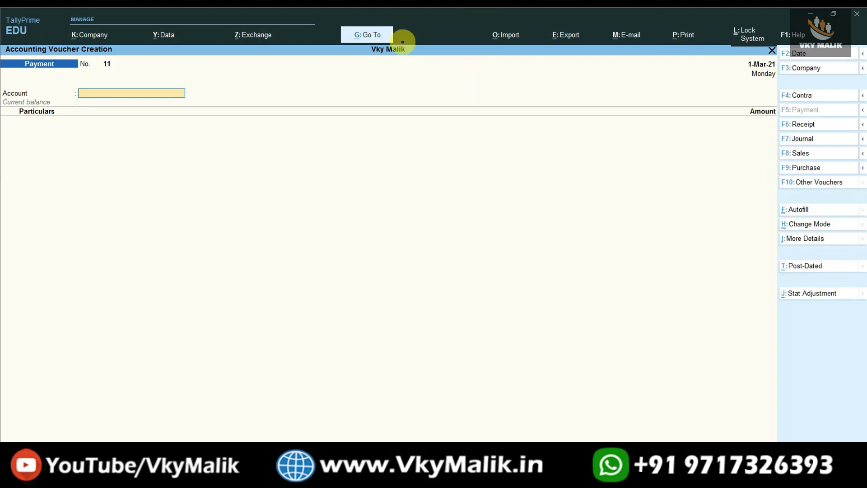
# Open the Ledger Vouchers report for Neeraj Telecome (Supplier) and locate the 10,00,000.00 HDFC Bank payment
pyautogui.click(383, 32)
pyautogui.write('Ledger')
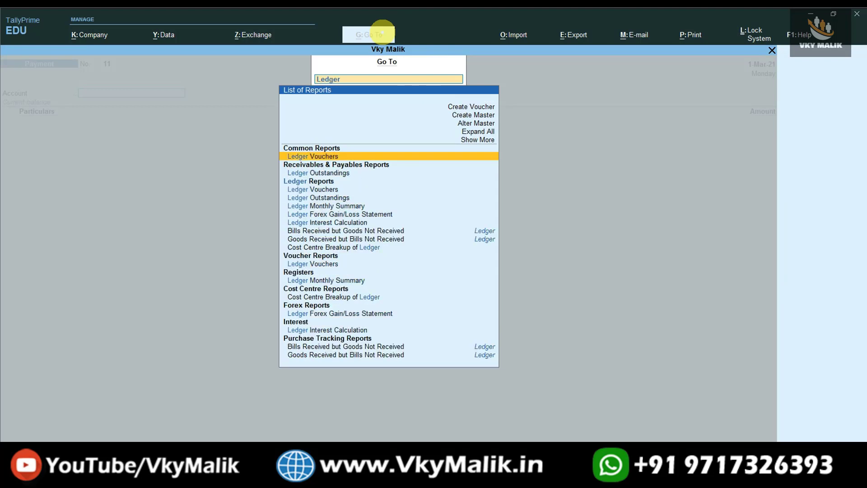
pyautogui.press('Return')
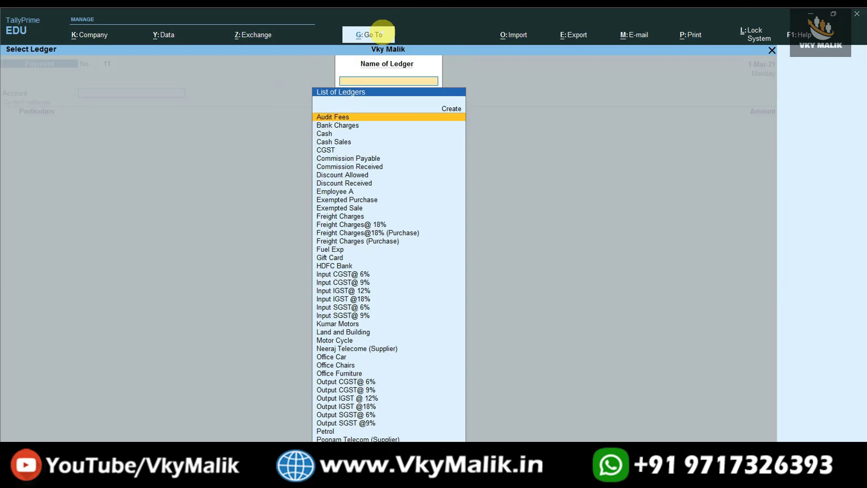
pyautogui.write('Nee')
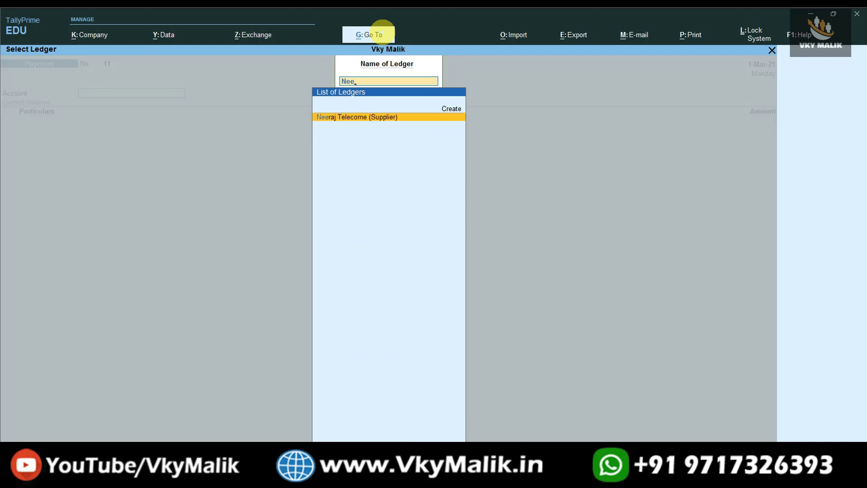
pyautogui.press('Return')
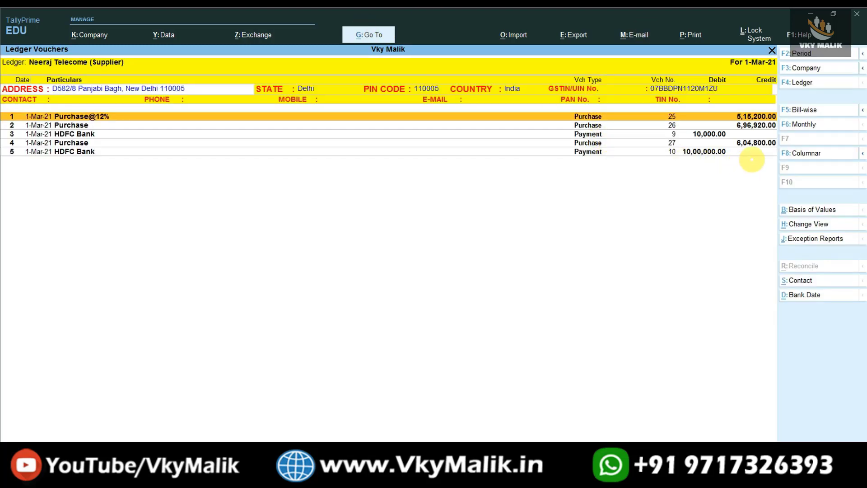
pyautogui.click(685, 152)
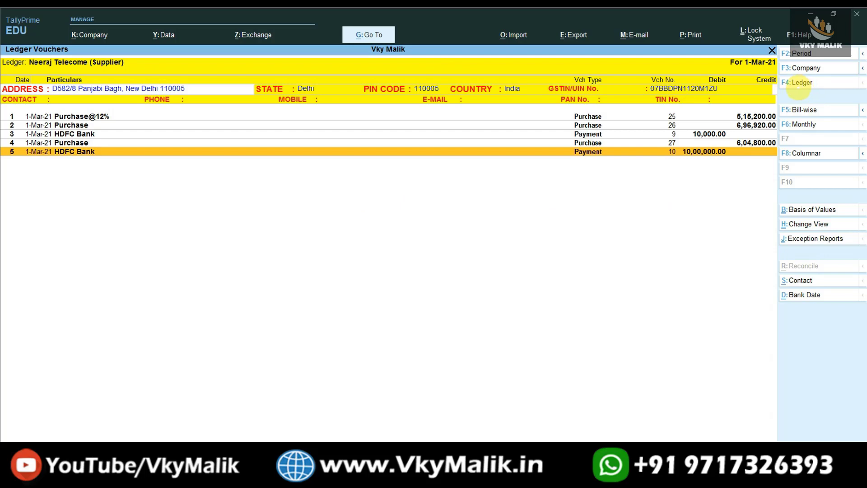
# Set the report period from 1-Apr-20, review entries down to payment 10, then return to Gateway of Tally
pyautogui.hotkey('alt', 'F2')
pyautogui.write('0')
pyautogui.press('Return')
pyautogui.press('Return')
pyautogui.press('Down')
pyautogui.press('Down')
pyautogui.press('Down')
pyautogui.press('Down')
pyautogui.press('Down')
pyautogui.press('Down')
pyautogui.press('Down')
pyautogui.press('Down')
pyautogui.press('Down')
pyautogui.press('Down')
pyautogui.press('Down')
pyautogui.press('Down')
pyautogui.press('Down')
pyautogui.press('Down')
pyautogui.press('Down')
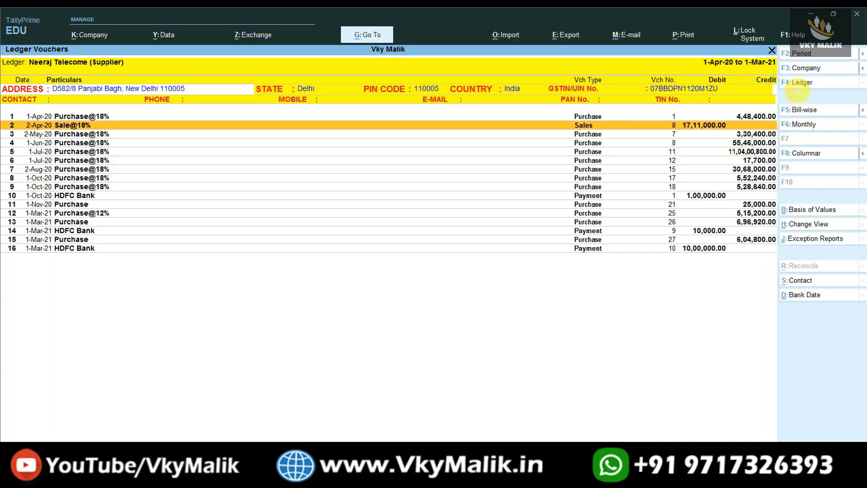
pyautogui.press('Up')
pyautogui.press('Down')
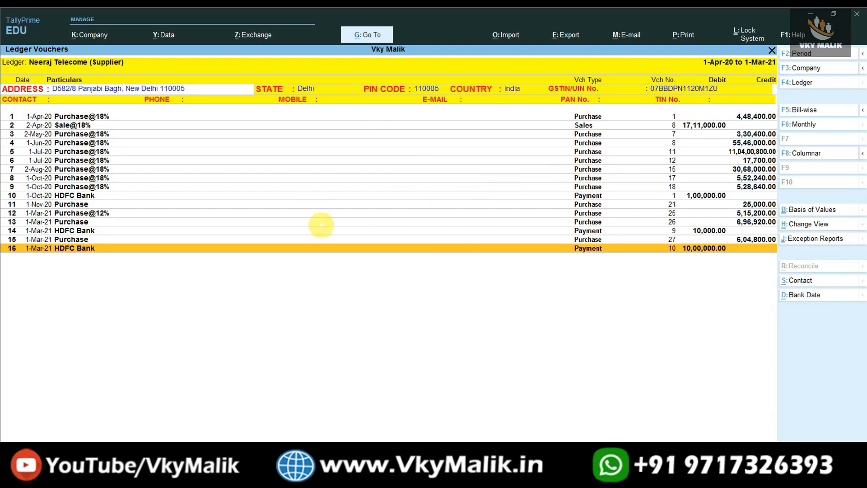
pyautogui.press('Escape')
pyautogui.press('Escape')
pyautogui.press('Escape')
pyautogui.press('Escape')
pyautogui.press('Escape')
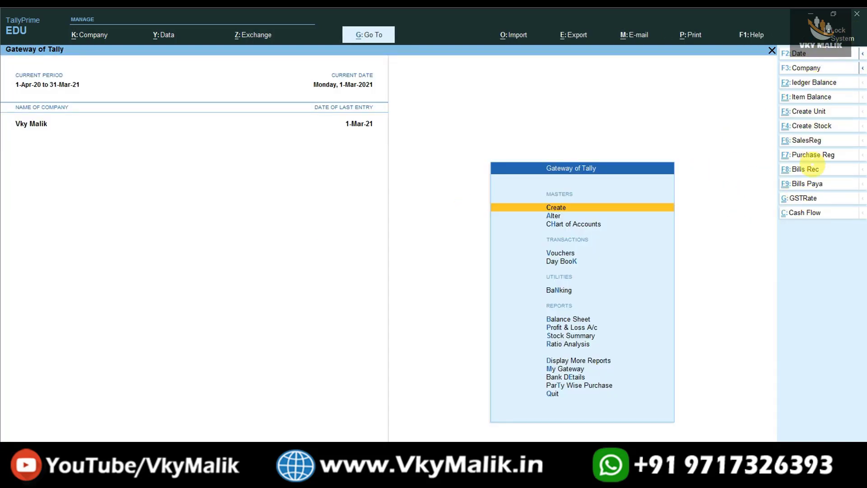
# Open the My Gateway custom reports menu and browse down to its inventory reports
pyautogui.click(588, 377)
pyautogui.press('Down')
pyautogui.press('Return')
pyautogui.press('Escape')
pyautogui.press('Up')
pyautogui.press('Up')
pyautogui.press('Return')
pyautogui.press('Down')
pyautogui.press('Down')
pyautogui.press('Down')
pyautogui.press('Down')
pyautogui.press('Up')
pyautogui.press('Up')
pyautogui.press('Up')
pyautogui.press('Up')
pyautogui.press('Down')
pyautogui.press('Down')
pyautogui.press('Down')
pyautogui.press('Down')
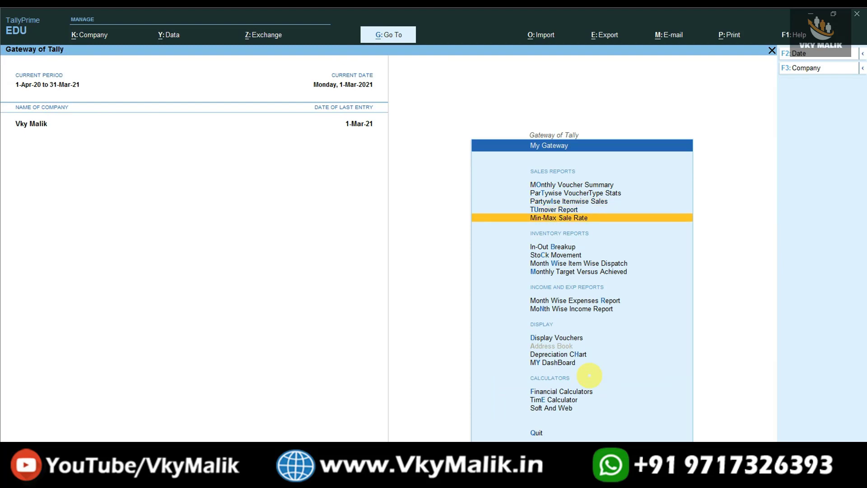
pyautogui.press('Down')
pyautogui.press('Down')
pyautogui.press('Down')
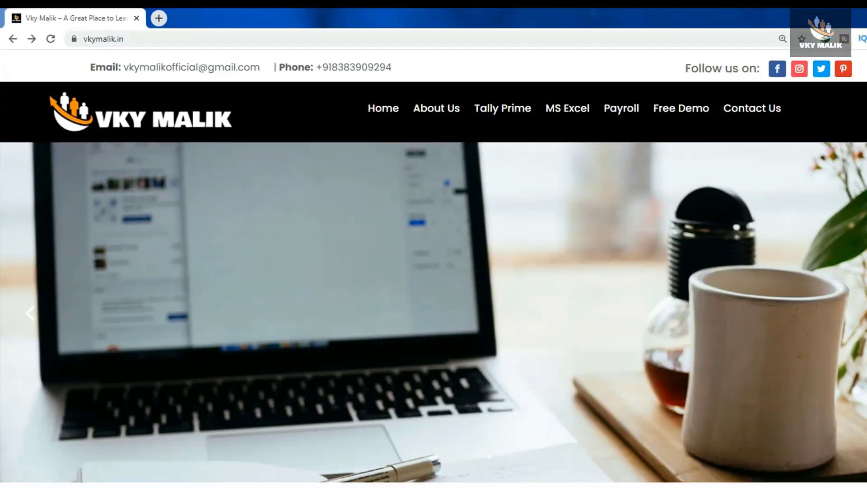
# Scroll to Popular Courses and open the Tally Prime Full Course 2020 card's Read More
pyautogui.scroll(-10, 434, 263)
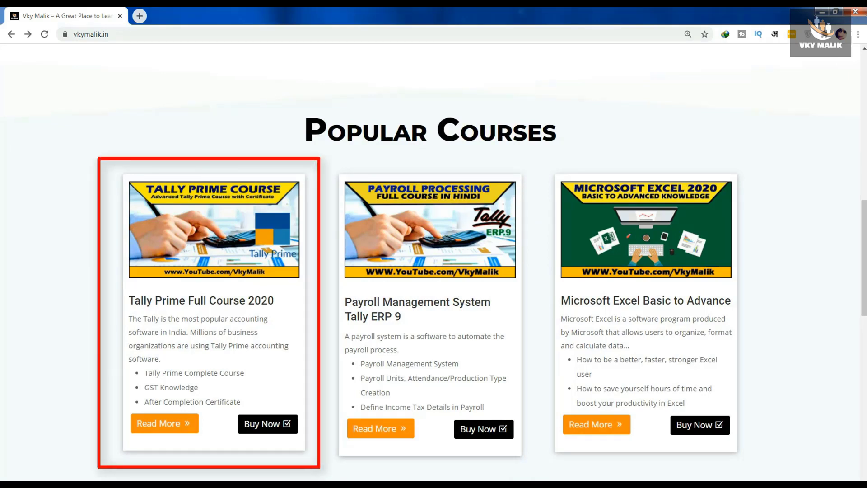
pyautogui.click(164, 423)
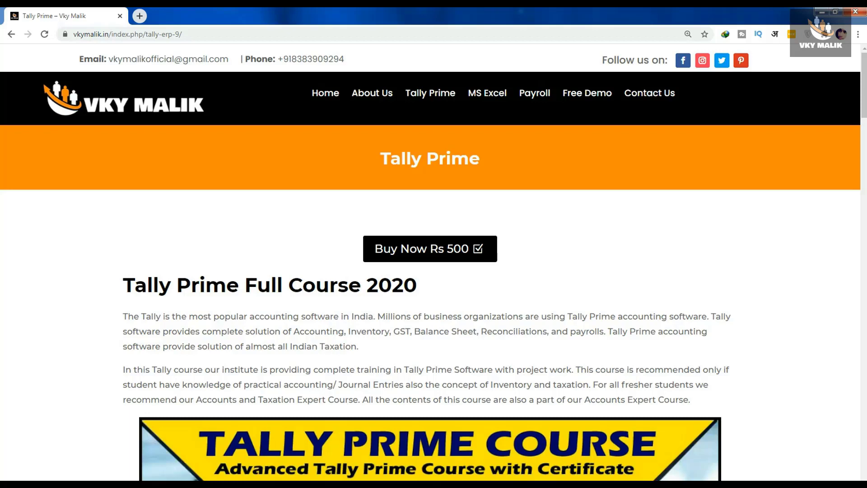
pyautogui.scroll(-8, 431, 263)
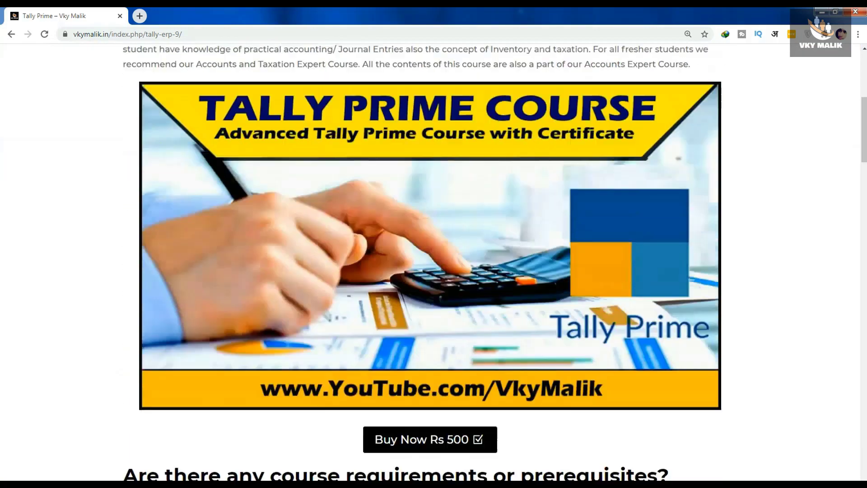
pyautogui.scroll(-7, 431, 262)
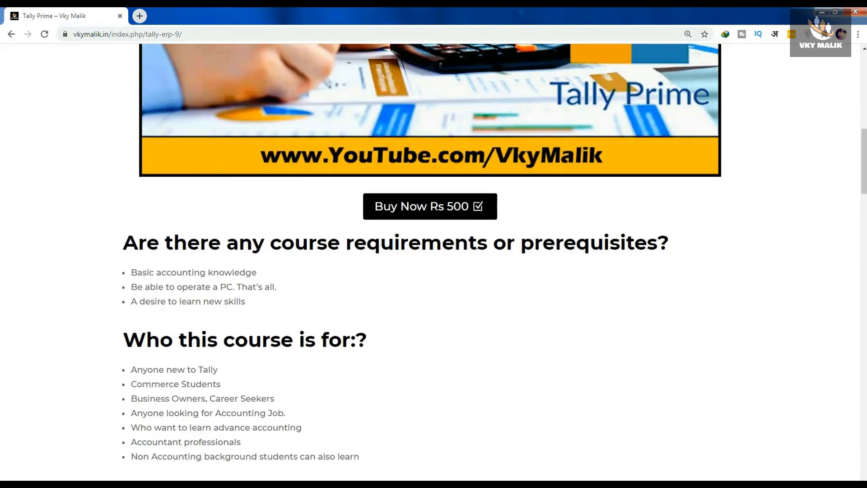
pyautogui.scroll(-1, 431, 263)
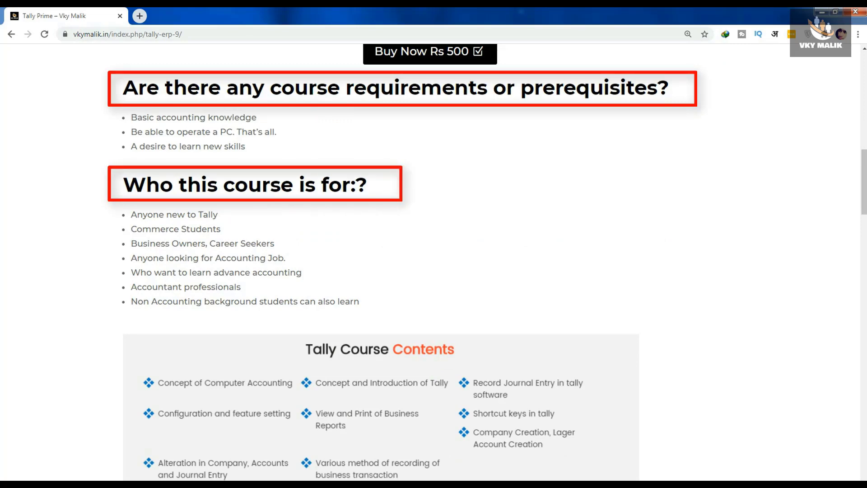
pyautogui.scroll(-8, 435, 263)
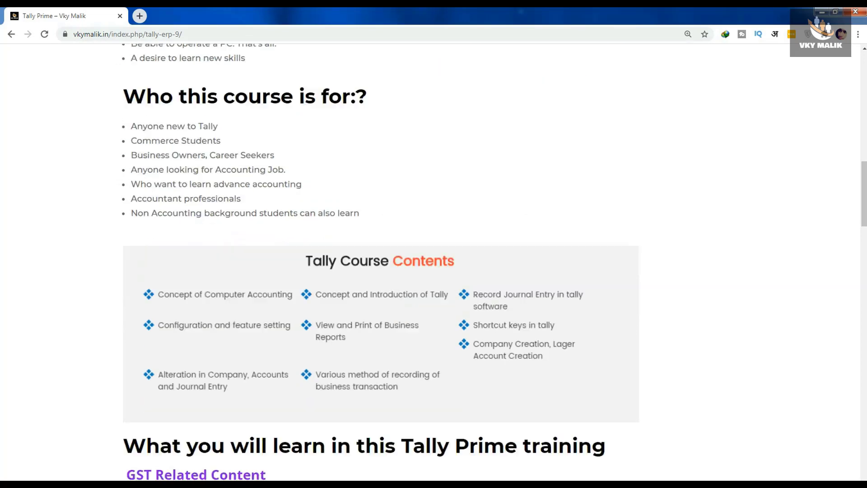
pyautogui.scroll(-1, 434, 262)
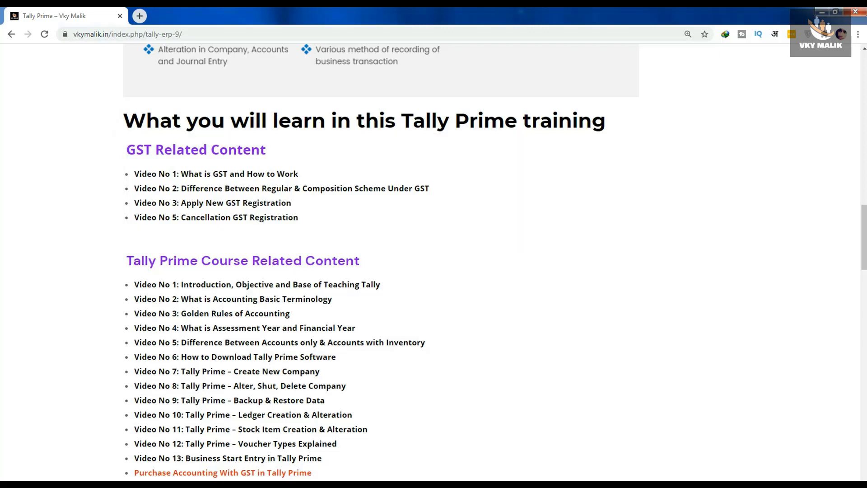
pyautogui.scroll(-1, 434, 263)
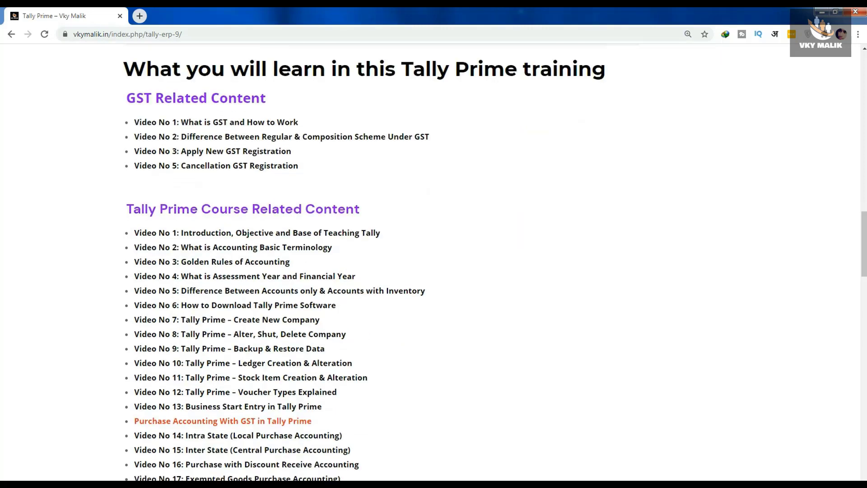
pyautogui.scroll(-3, 365, 263)
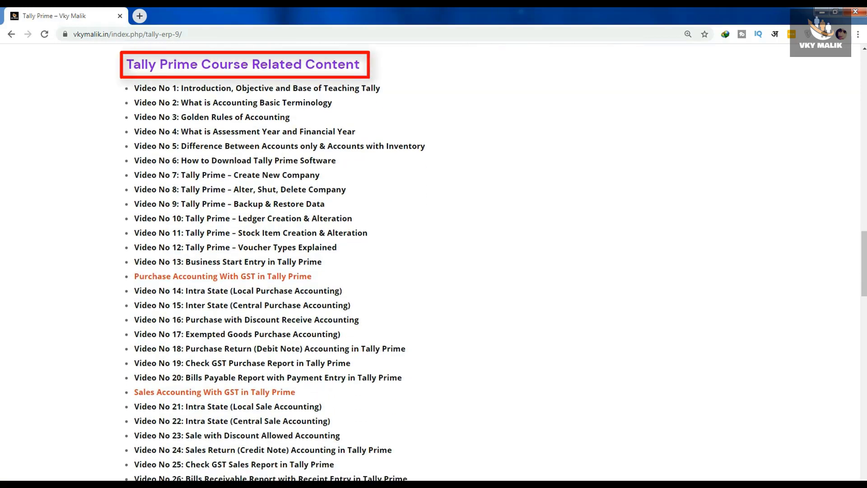
pyautogui.scroll(-6, 434, 262)
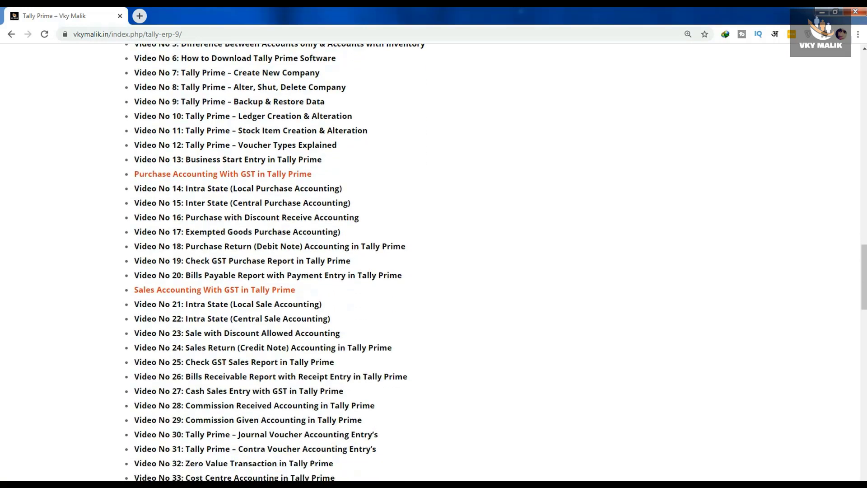
pyautogui.scroll(-8, 433, 263)
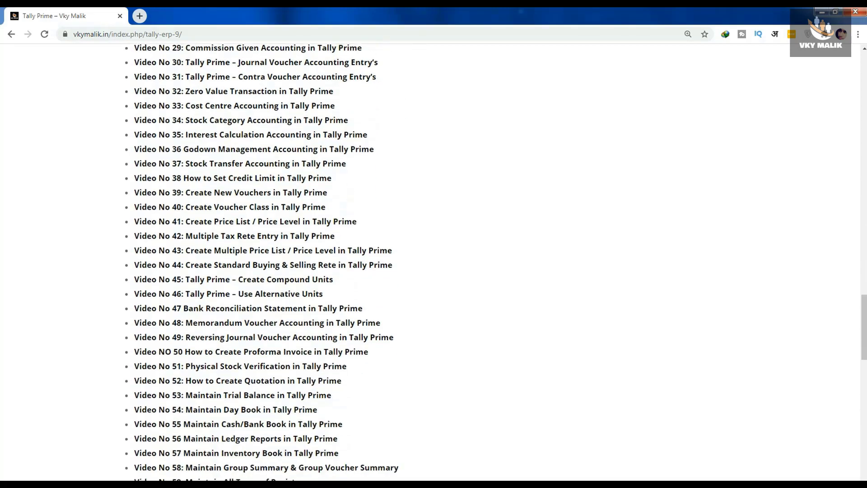
pyautogui.scroll(-4, 434, 262)
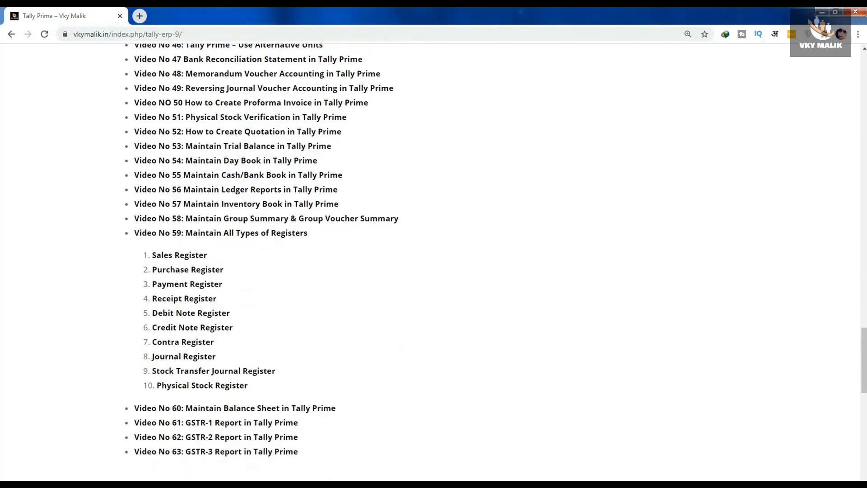
pyautogui.scroll(-5, 434, 262)
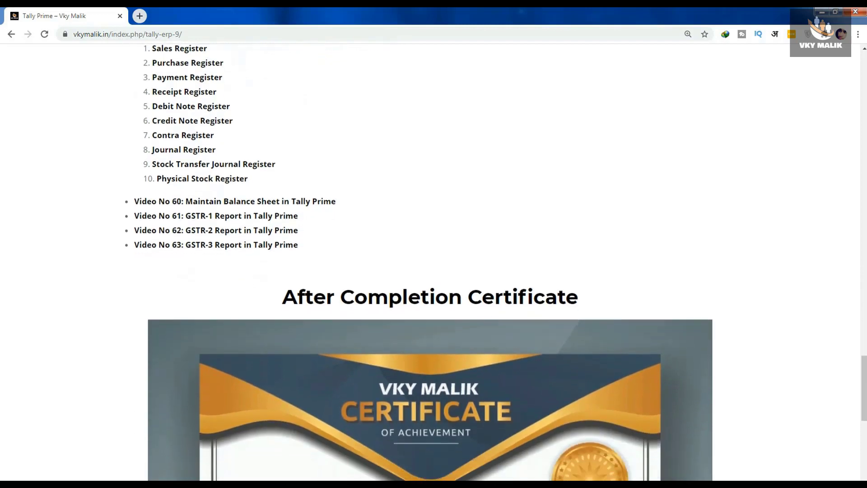
pyautogui.scroll(-3, 434, 263)
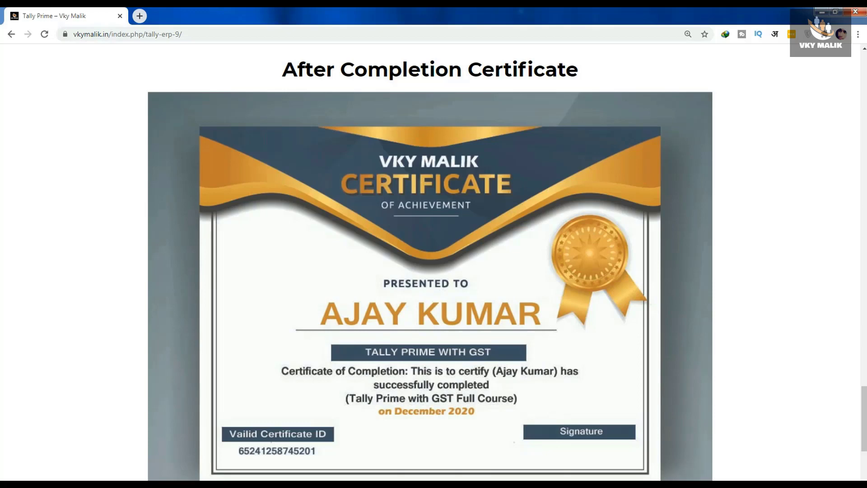
pyautogui.scroll(-10, 263, 358)
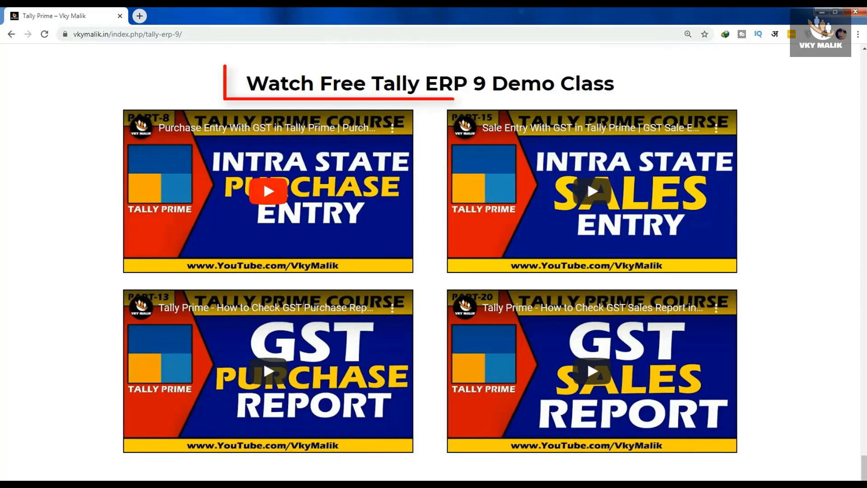